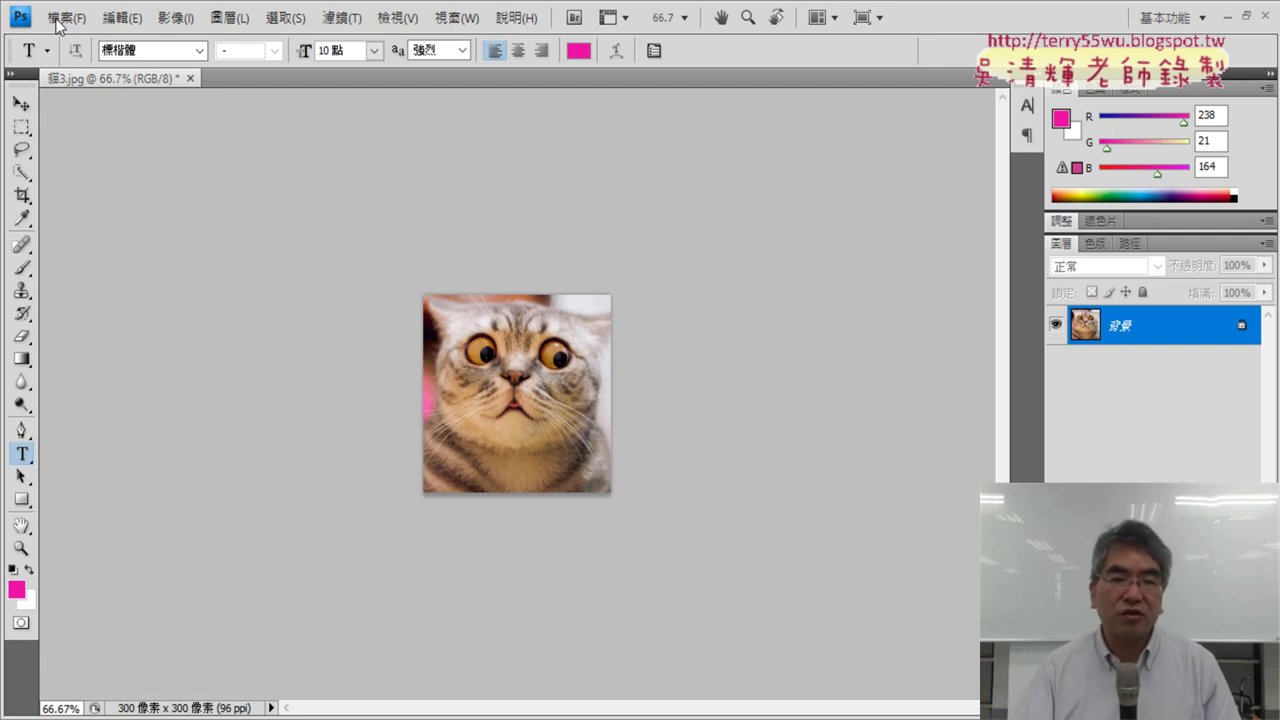
- Open the File menu to reach the New document command
click(60, 18)
- Start a new document with the 相片 preset at landscape 4 x 6 size
click(70, 37)
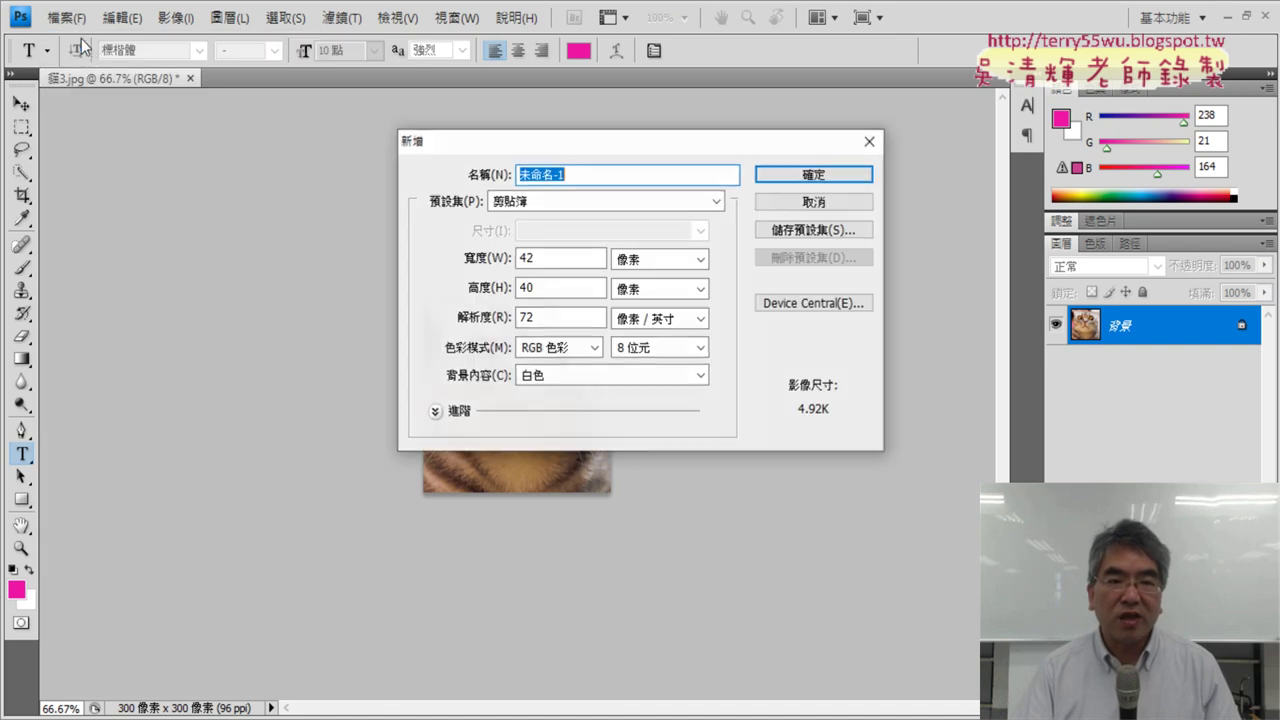
click(585, 203)
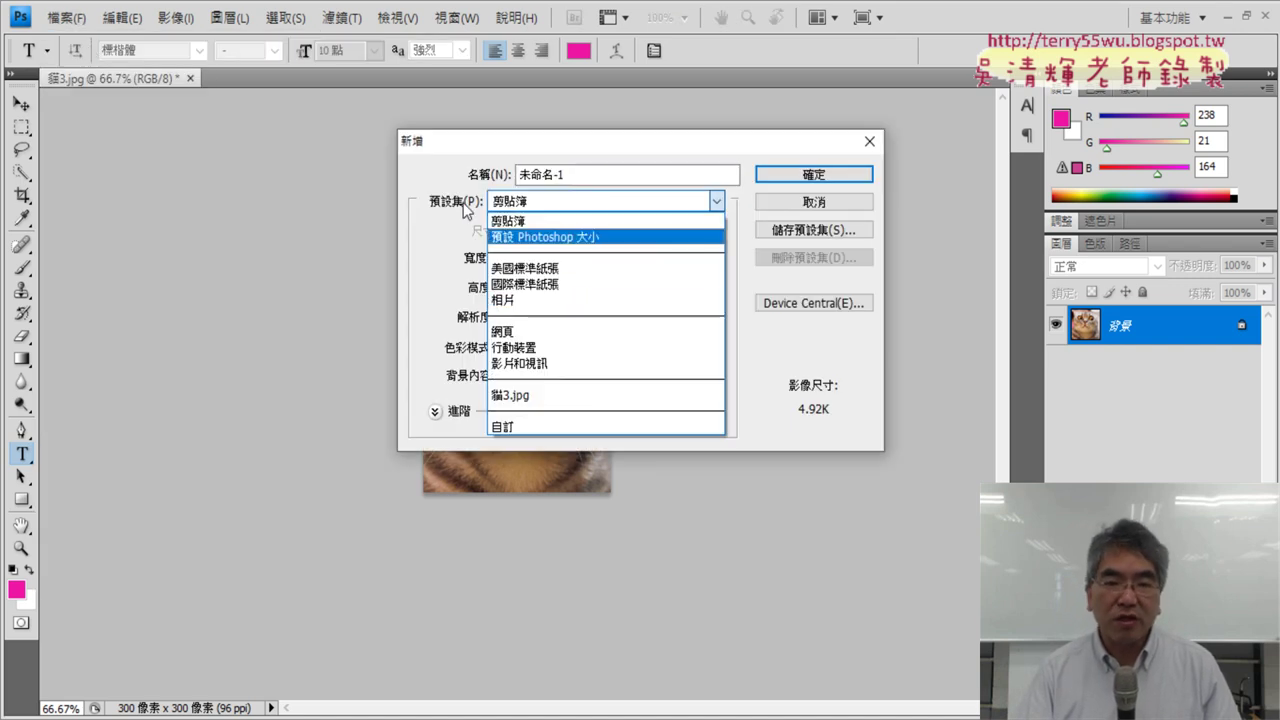
click(537, 301)
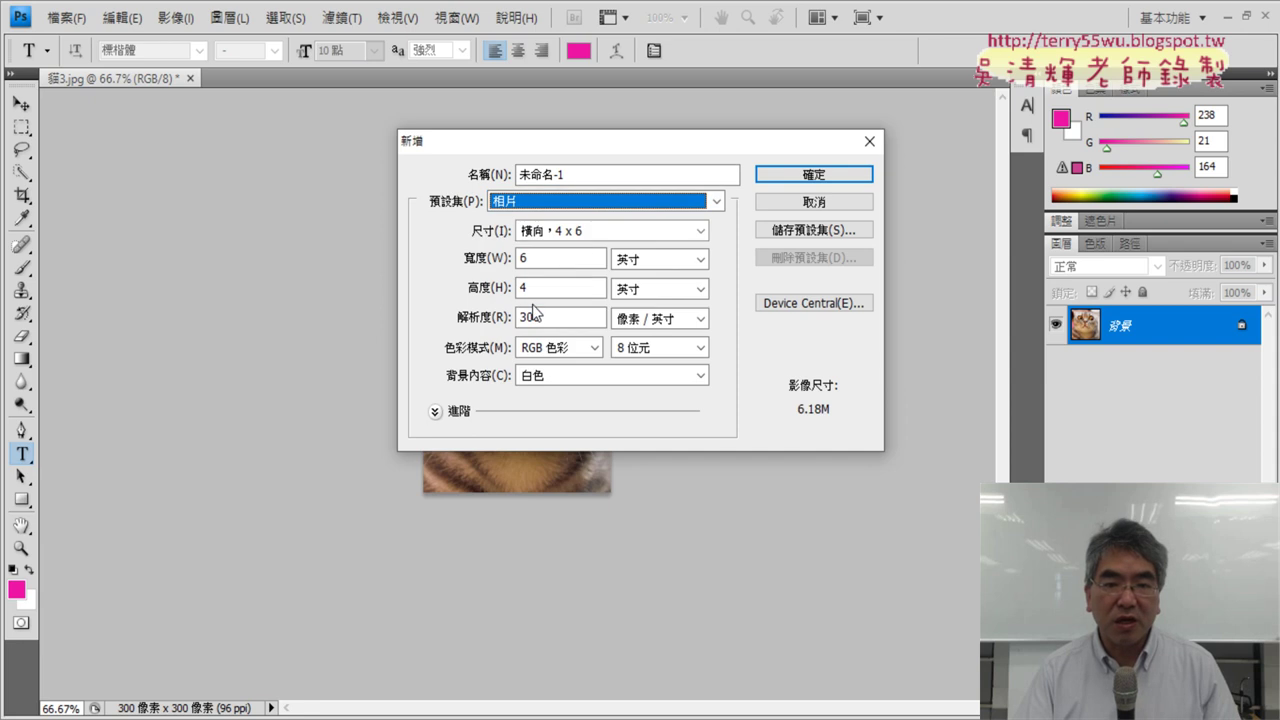
click(578, 240)
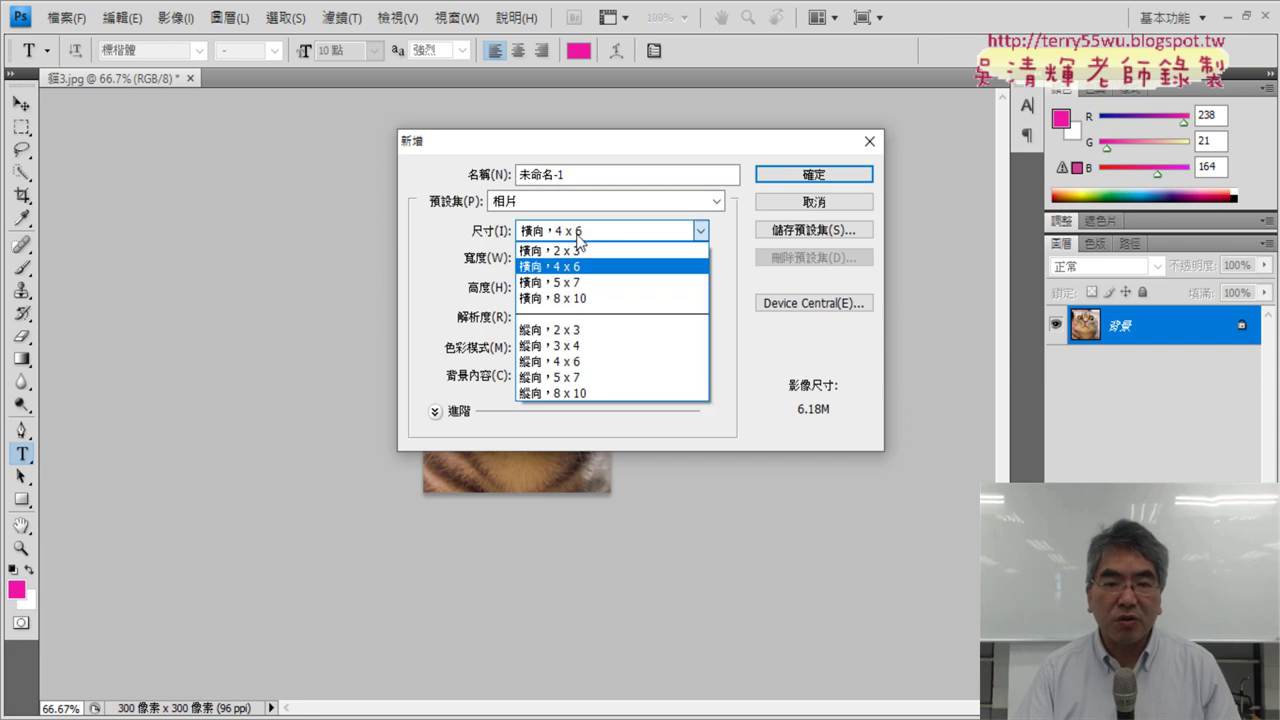
click(576, 274)
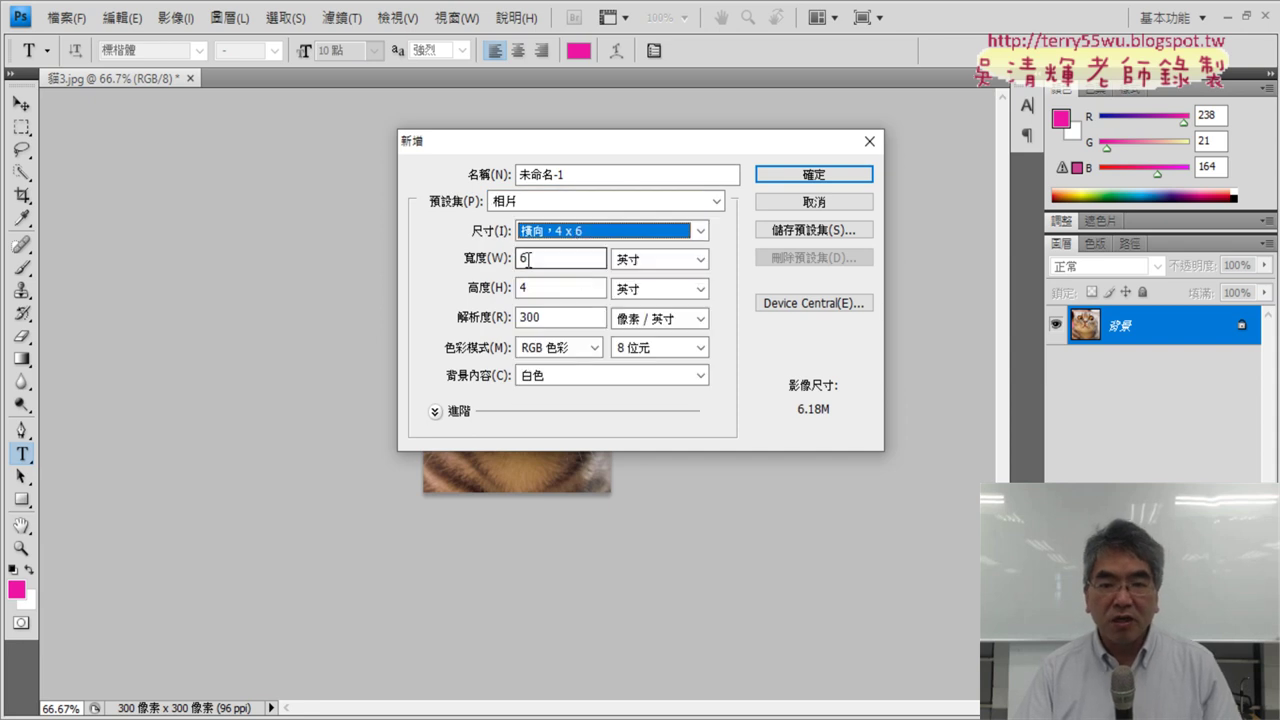
- Check the width, height, 300 resolution and width-unit fields
click(568, 262)
click(554, 318)
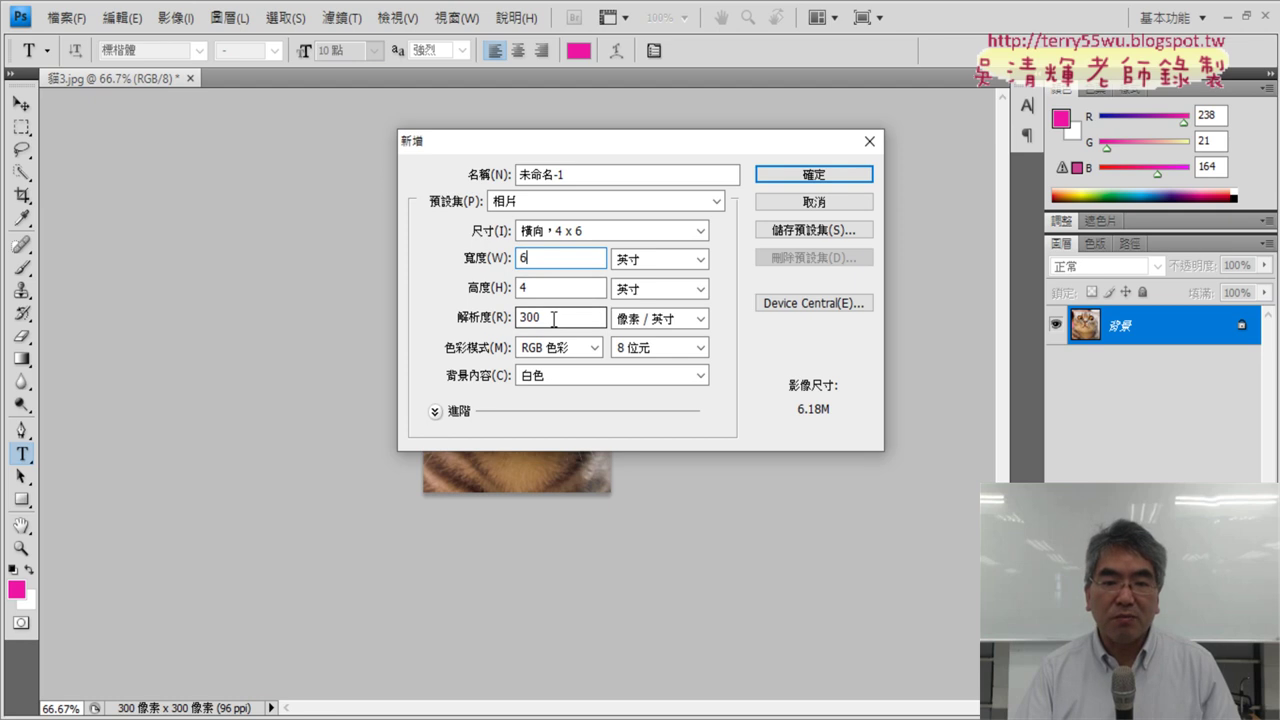
double_click(548, 317)
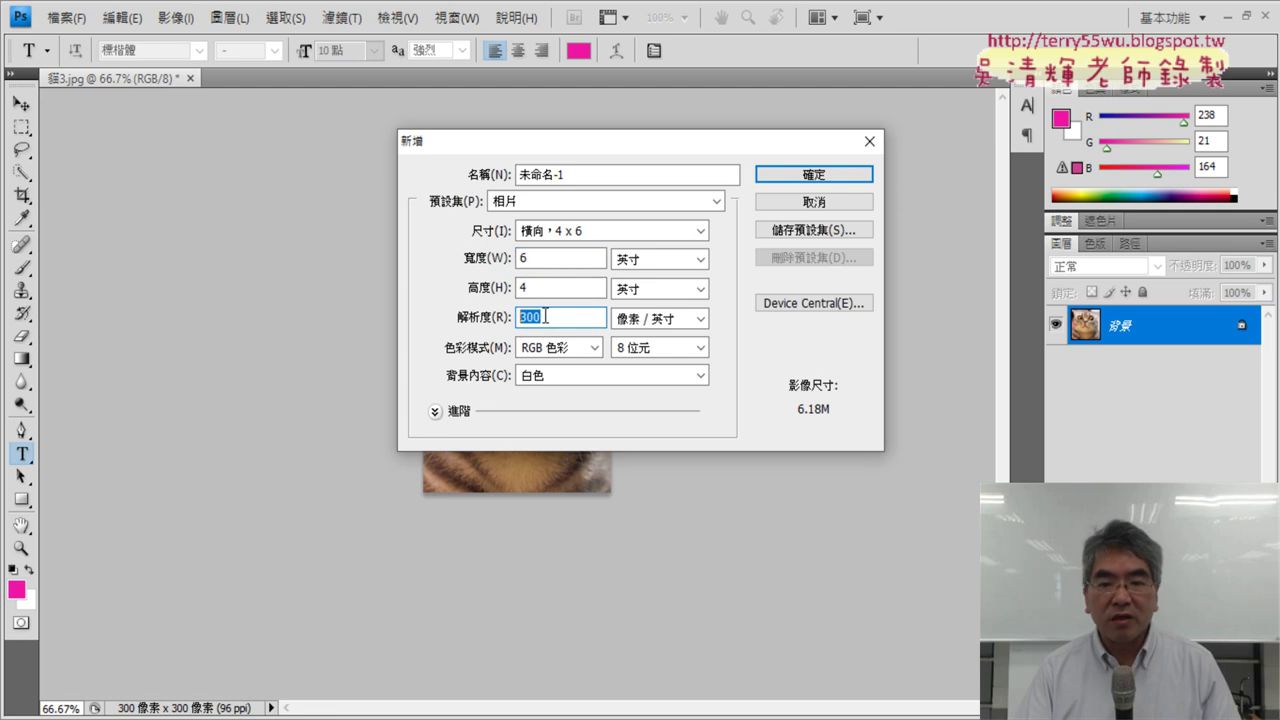
click(535, 261)
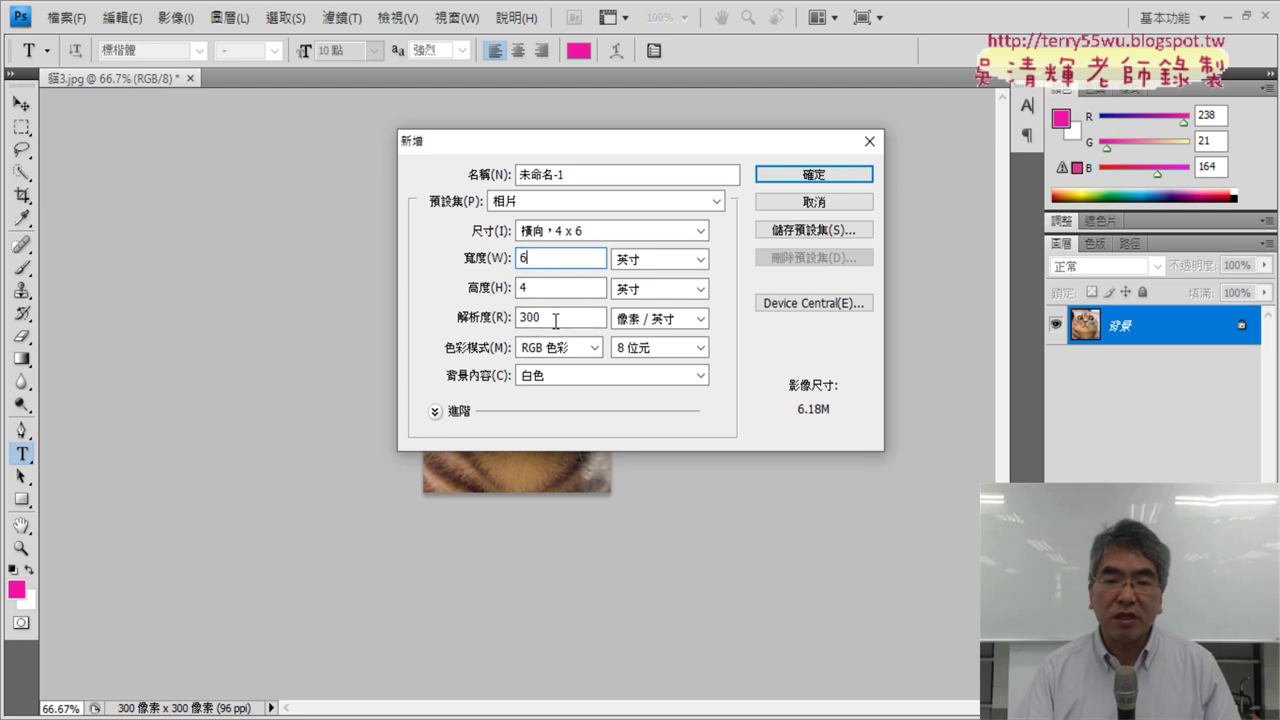
drag(555, 320, 525, 318)
click(595, 318)
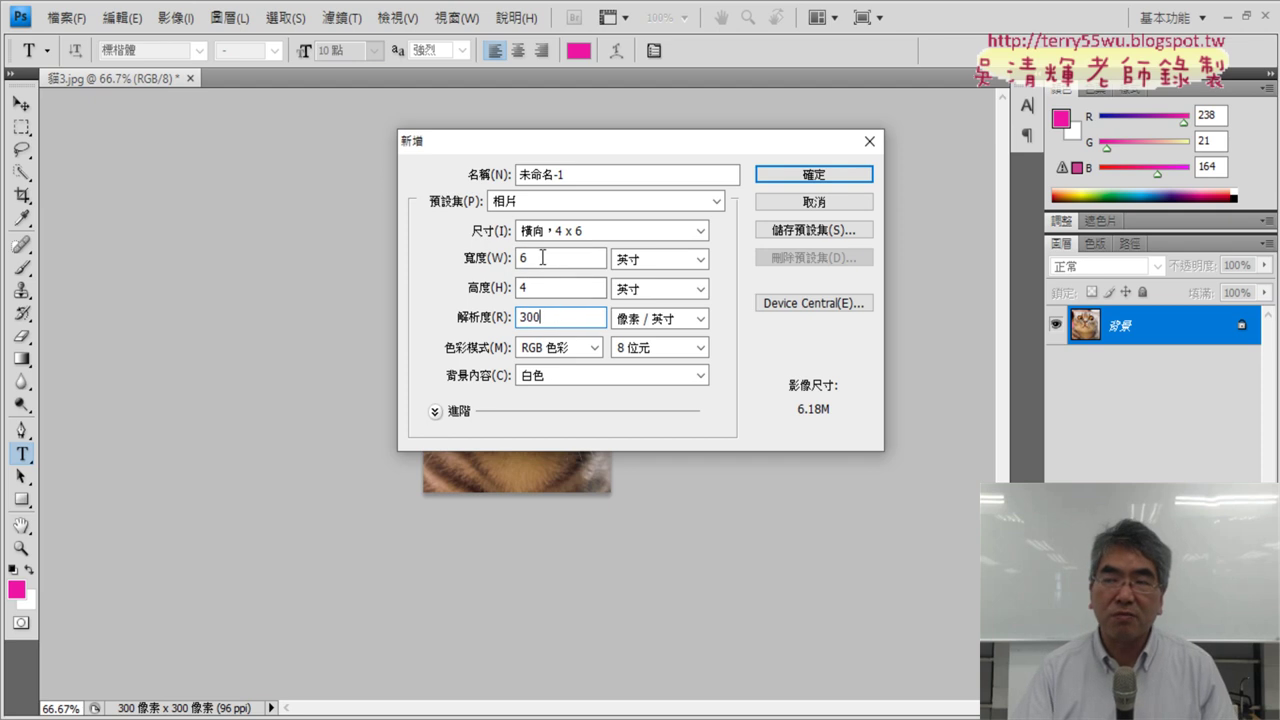
click(545, 289)
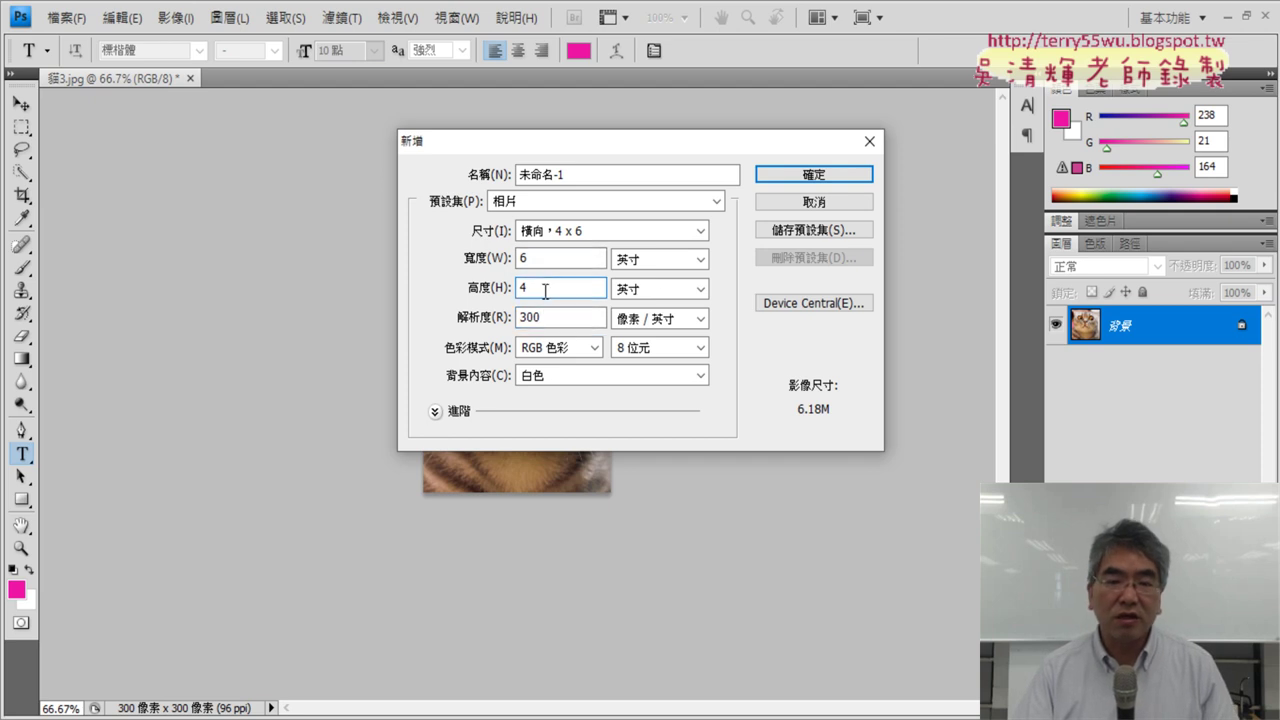
click(667, 262)
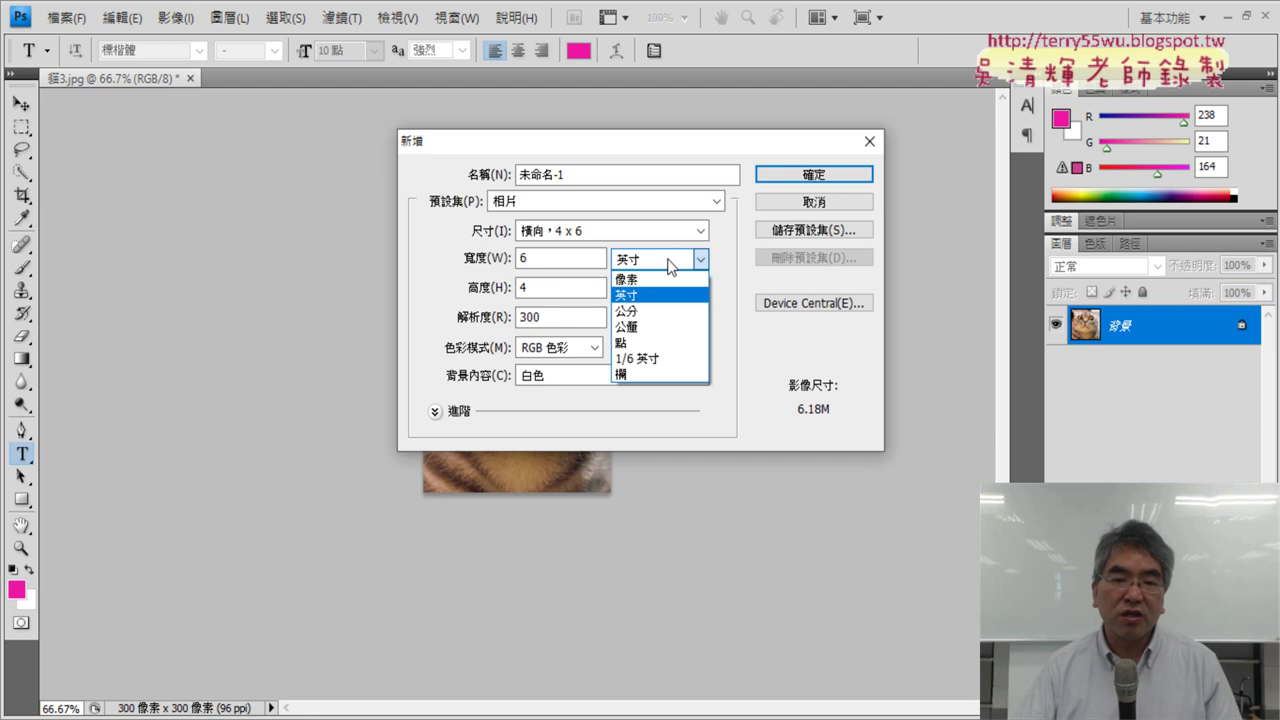
click(555, 317)
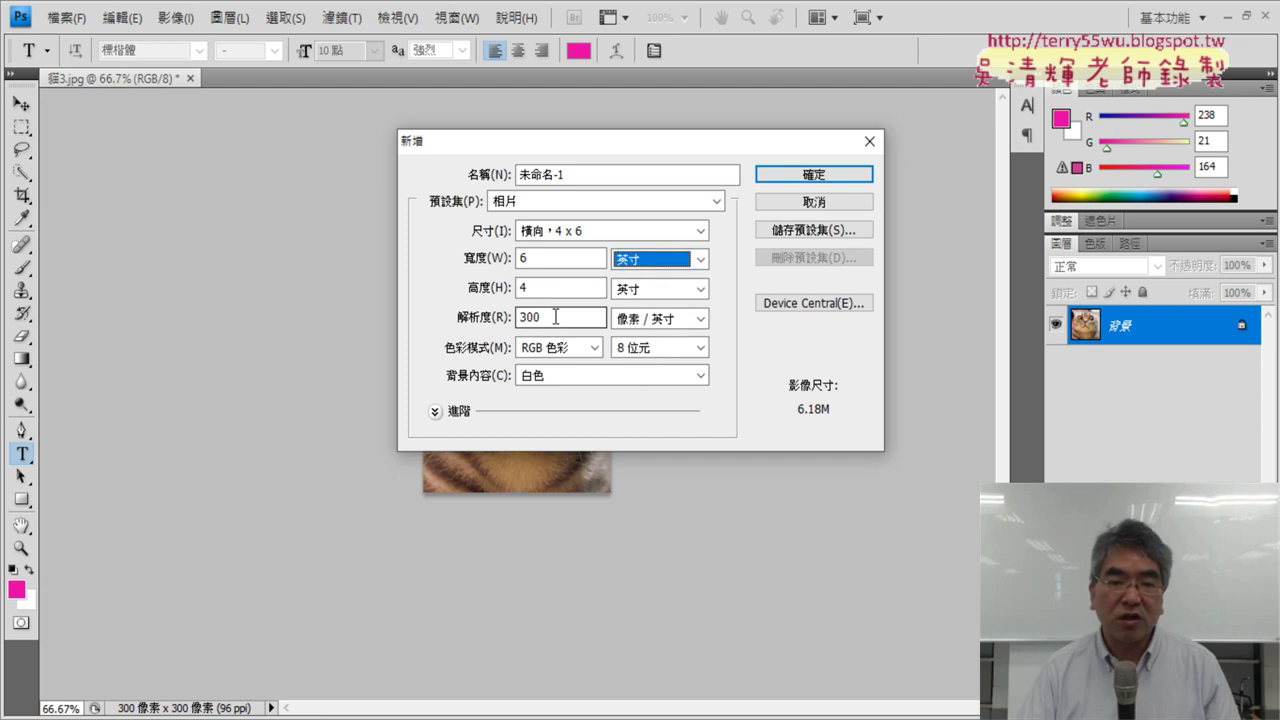
drag(555, 317, 520, 318)
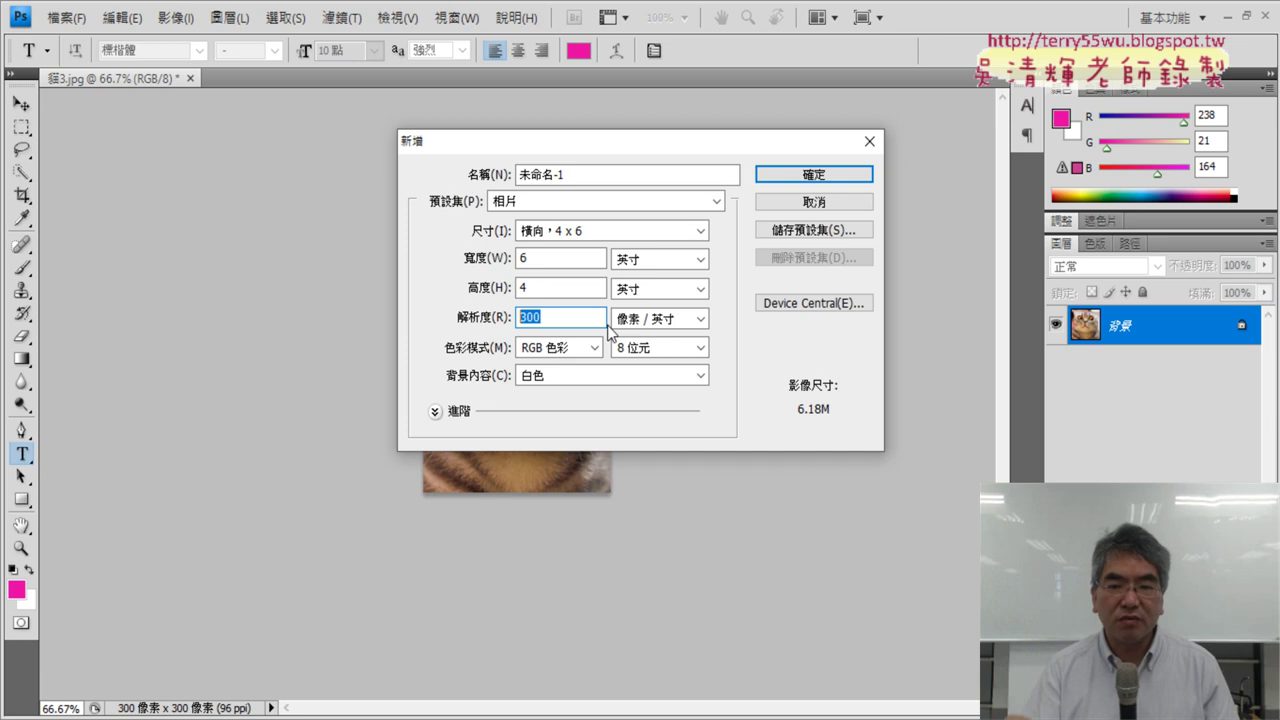
- Try 8 and 32 bit, settle on 16 位元, and create the 1800 x 1200 document
click(688, 350)
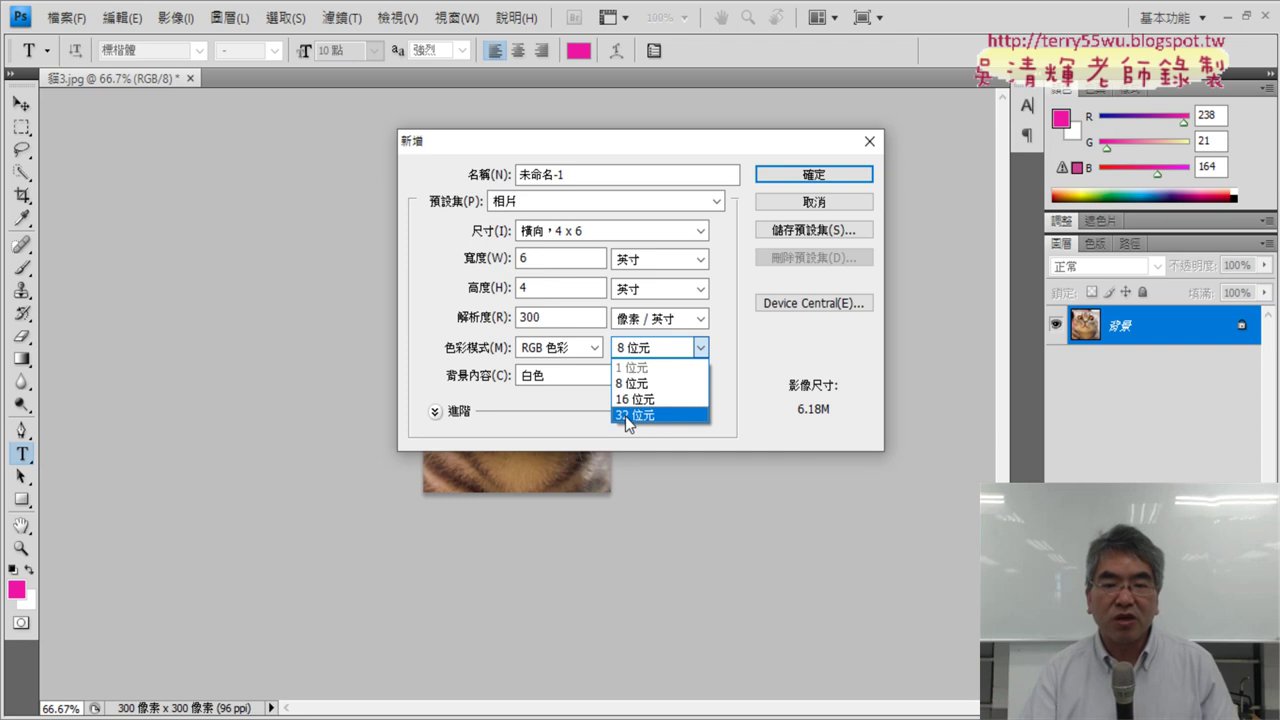
click(648, 401)
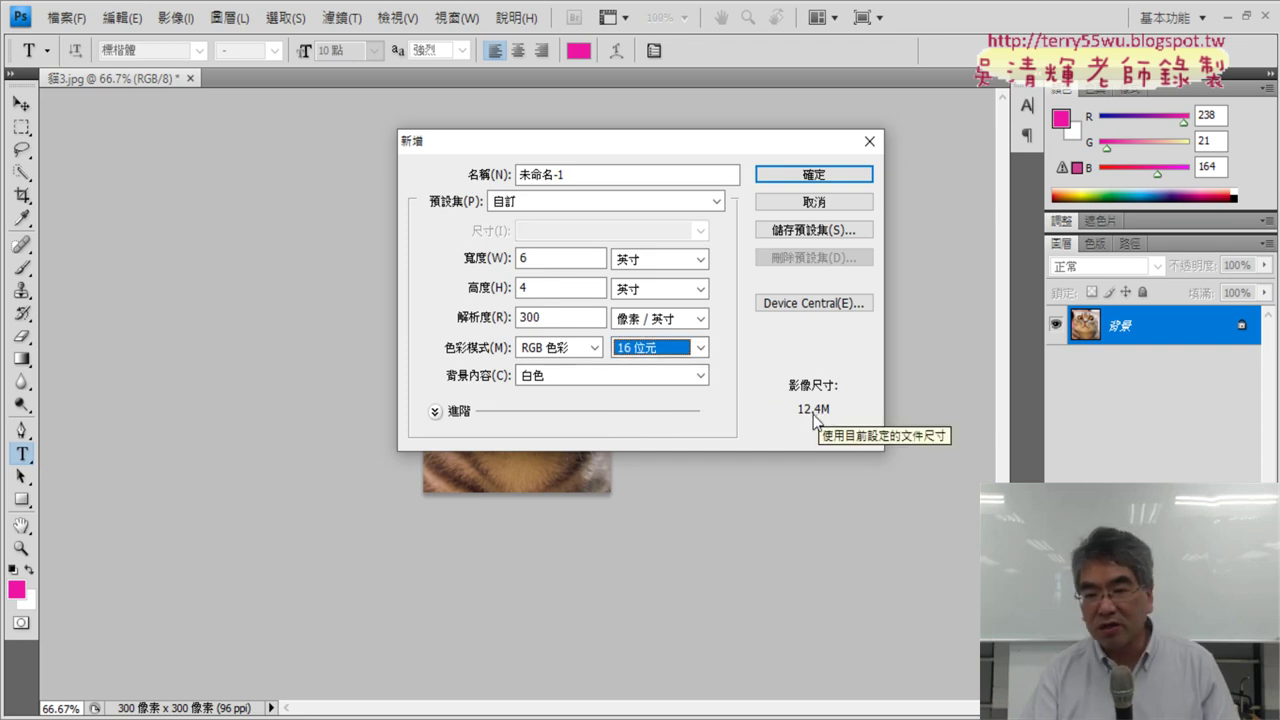
click(699, 350)
click(674, 383)
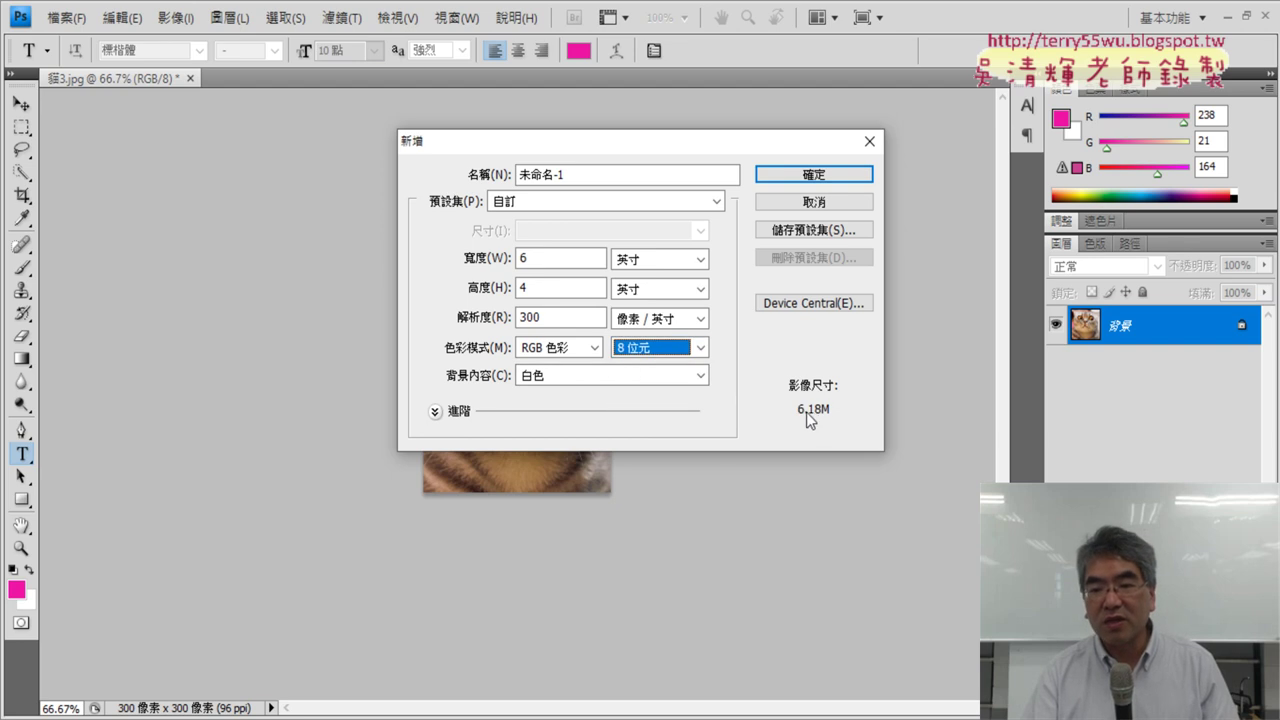
click(699, 348)
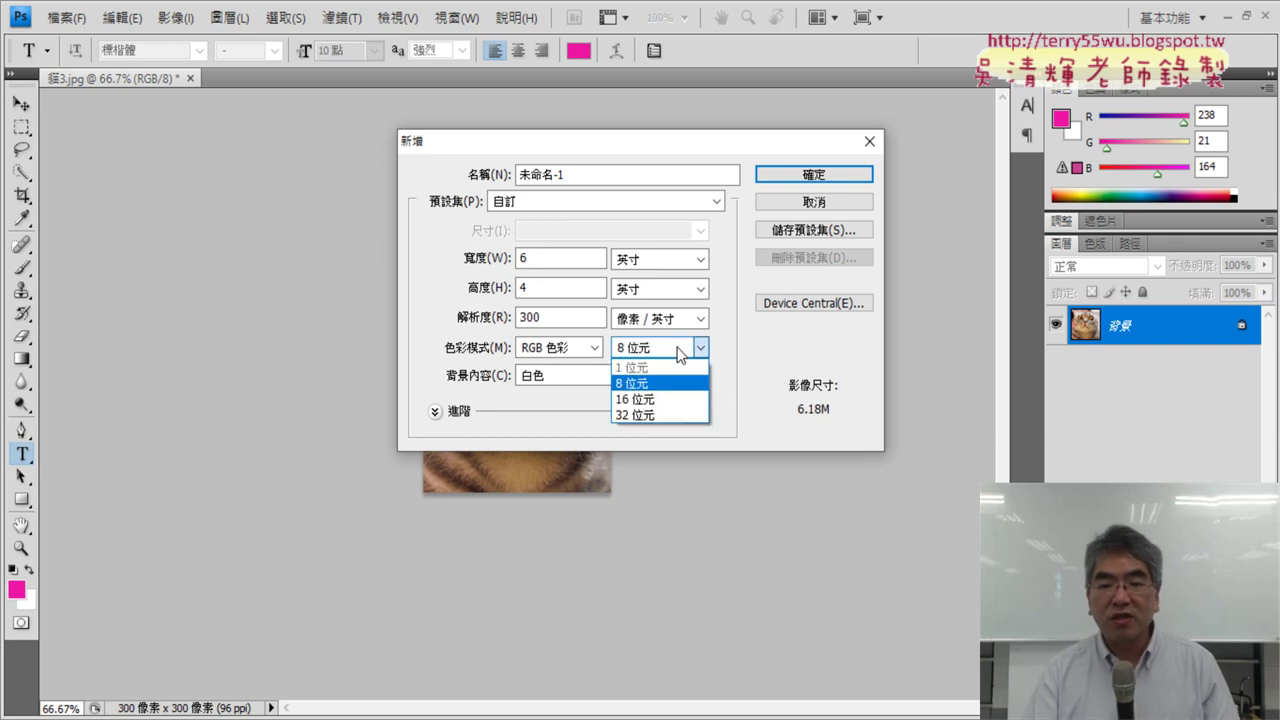
click(667, 400)
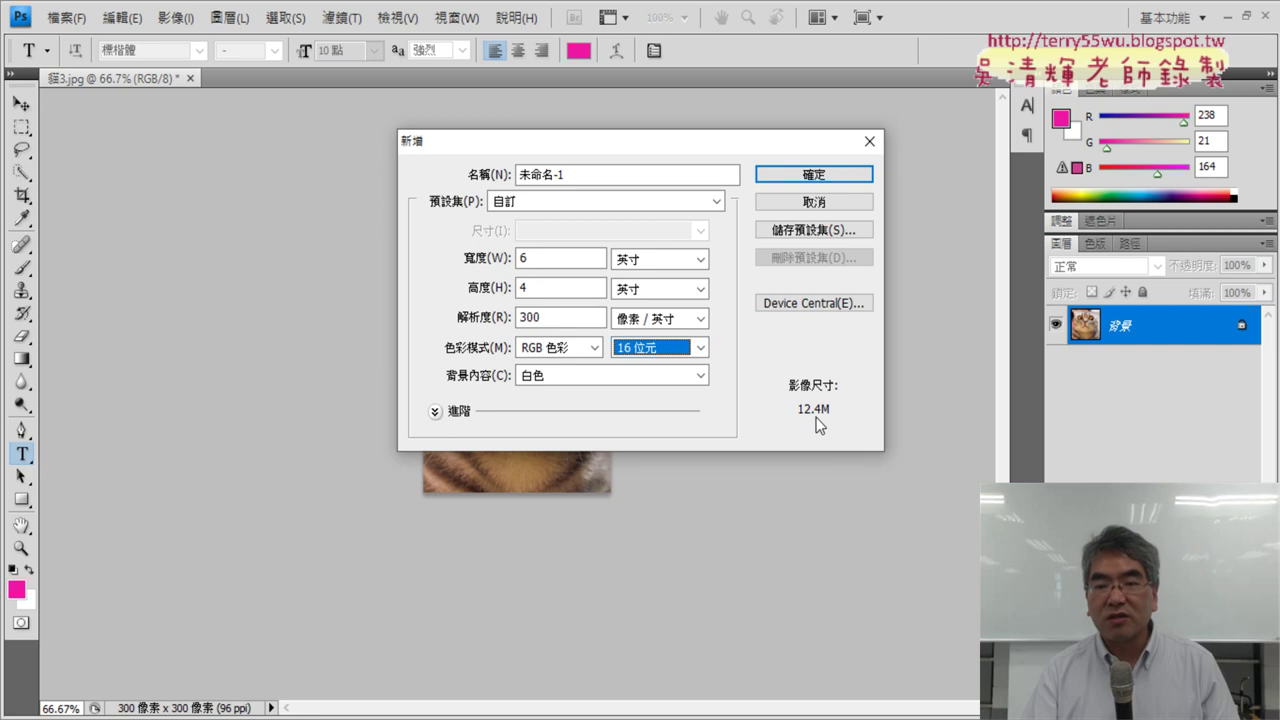
click(688, 352)
click(668, 414)
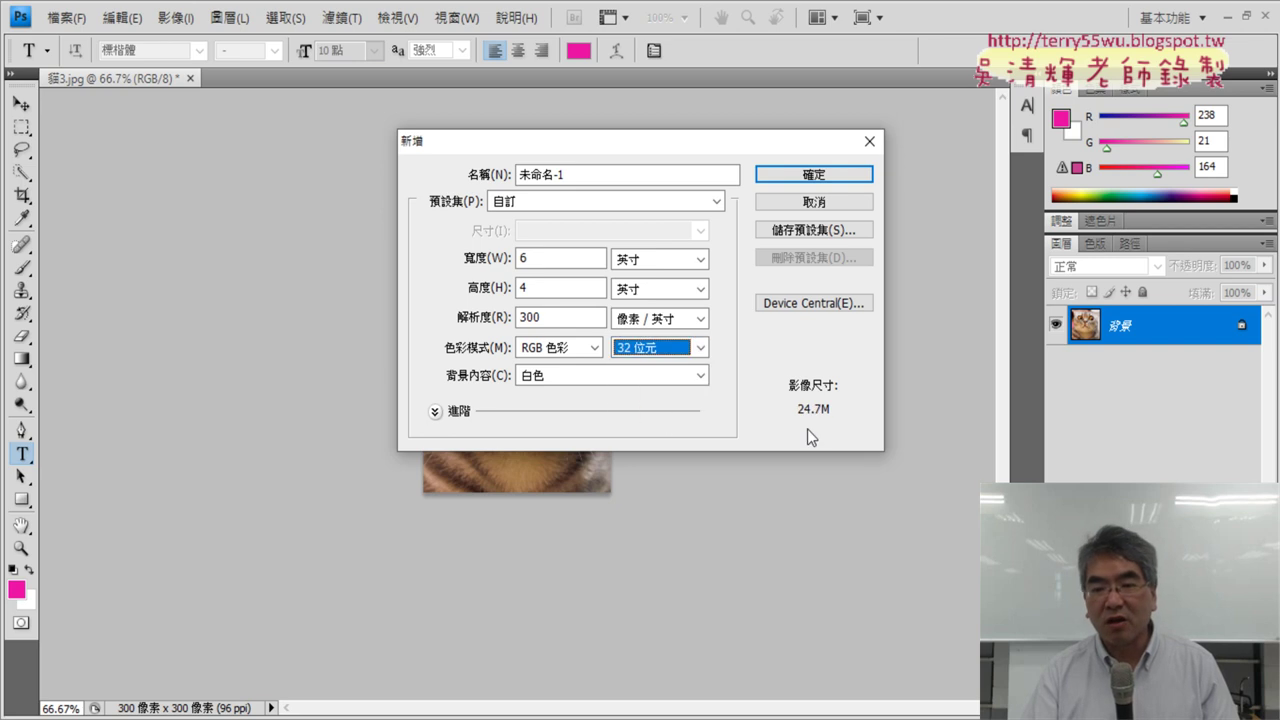
click(700, 348)
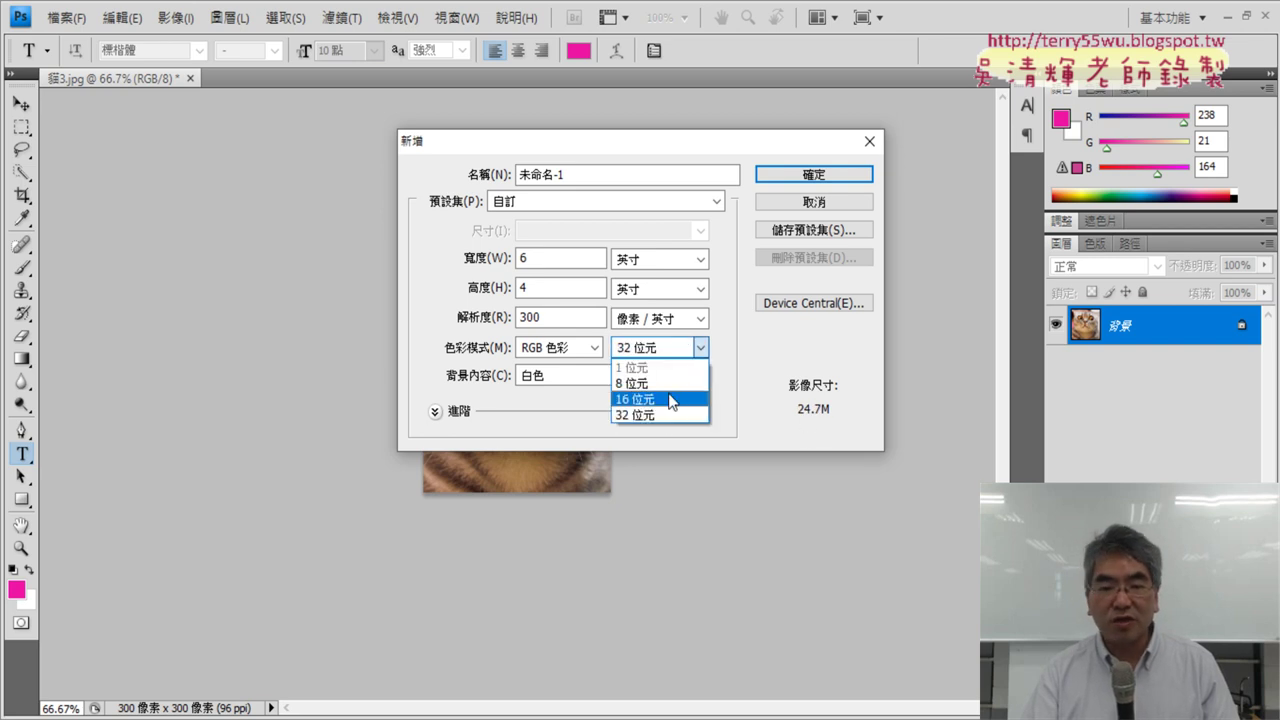
click(668, 398)
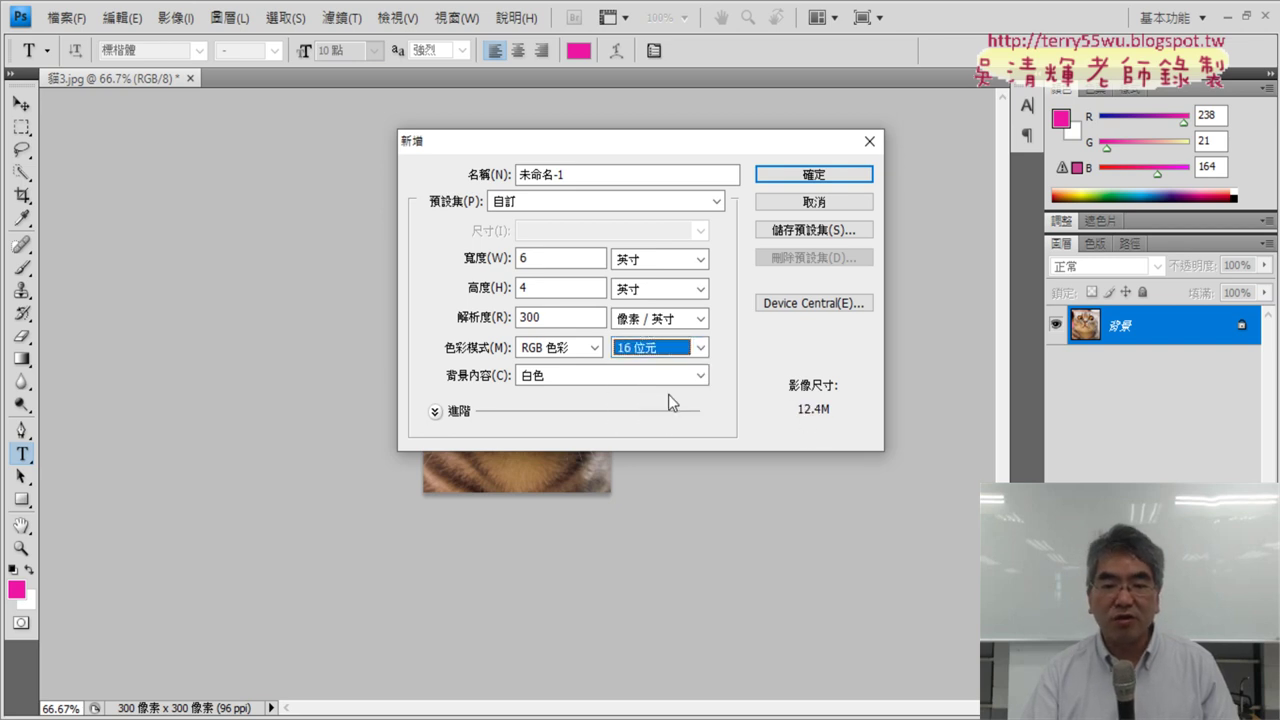
click(825, 174)
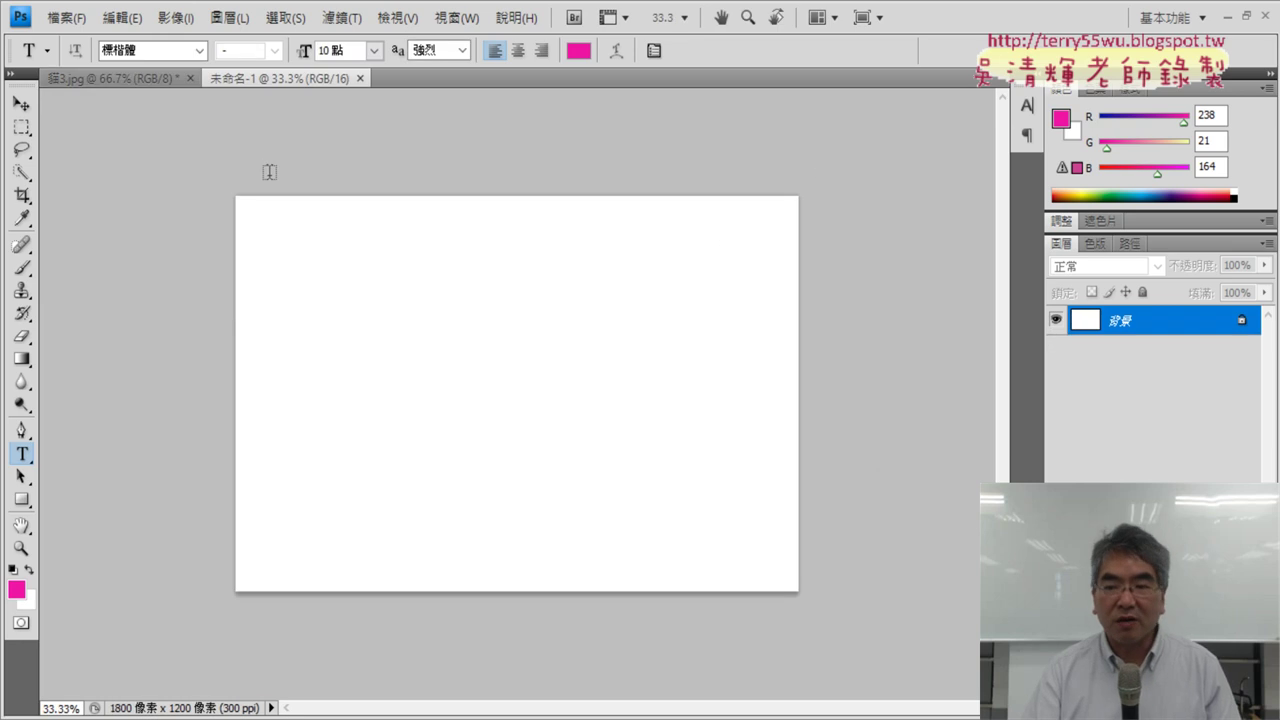
- Fill the canvas with the tiled cat-face pattern using Edit > Fill
click(122, 17)
click(136, 303)
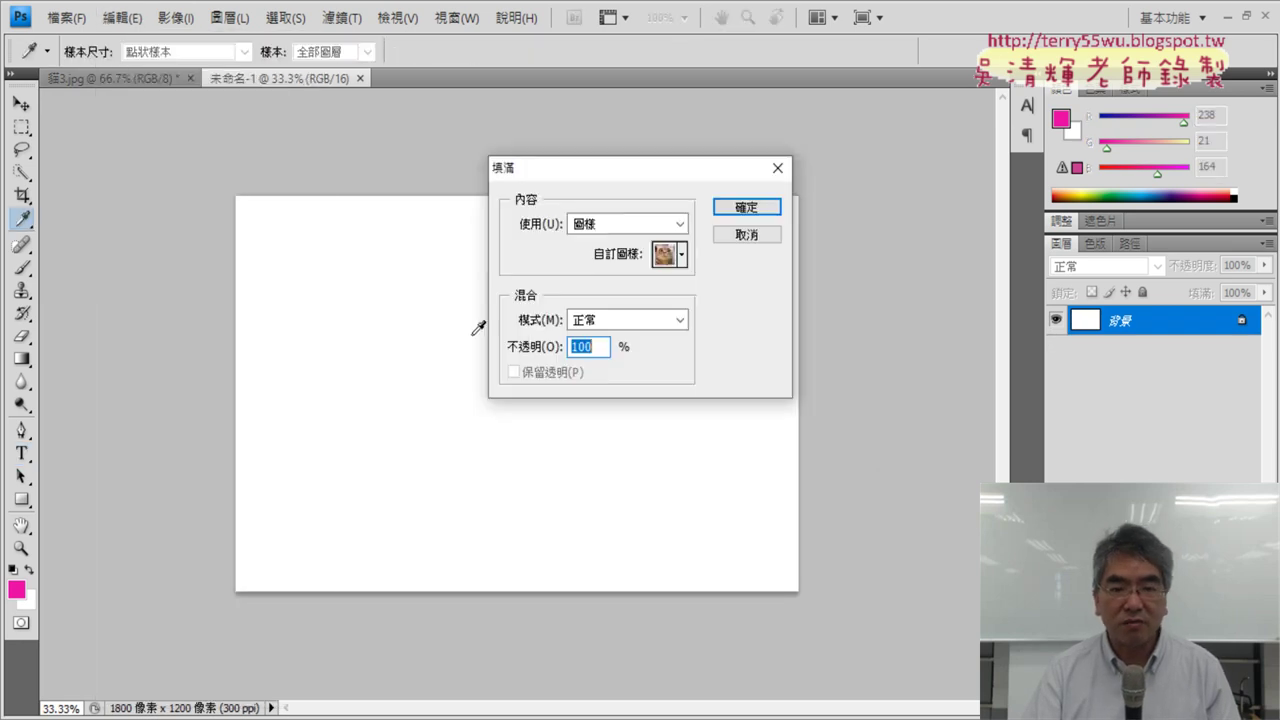
click(745, 210)
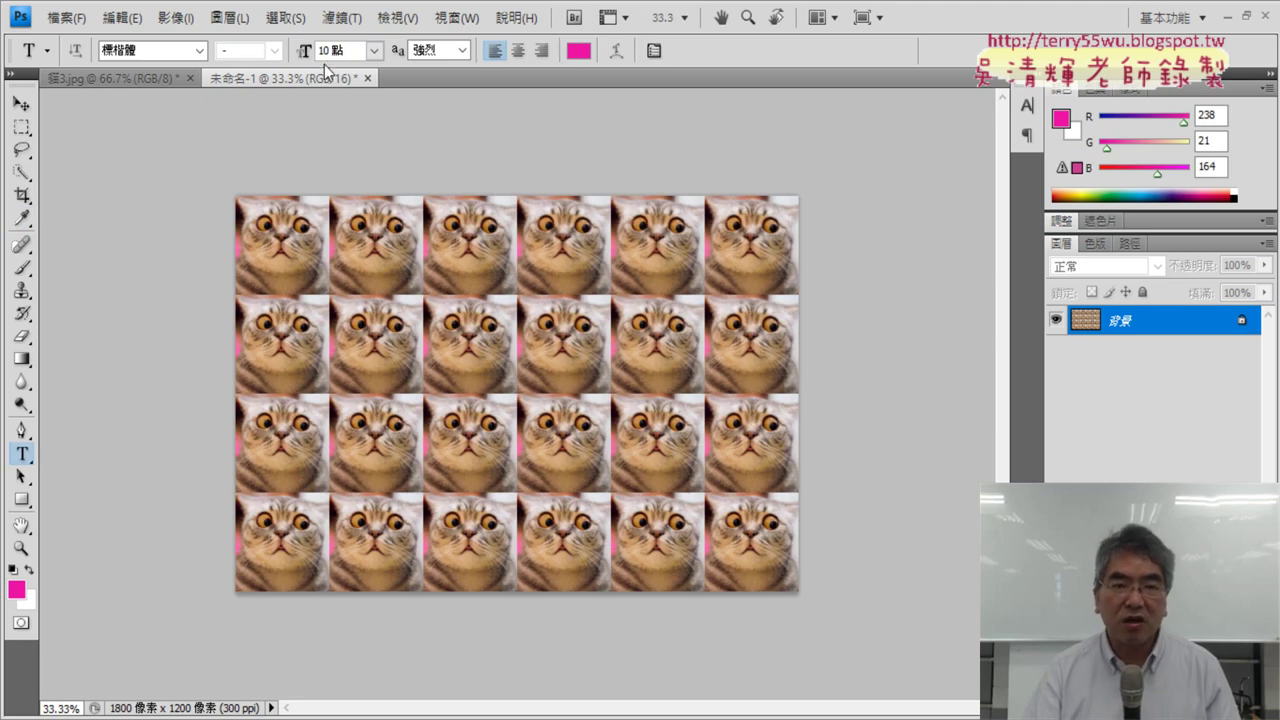
- Type a 10 pt 貓 near the canvas centre and commit it
click(375, 50)
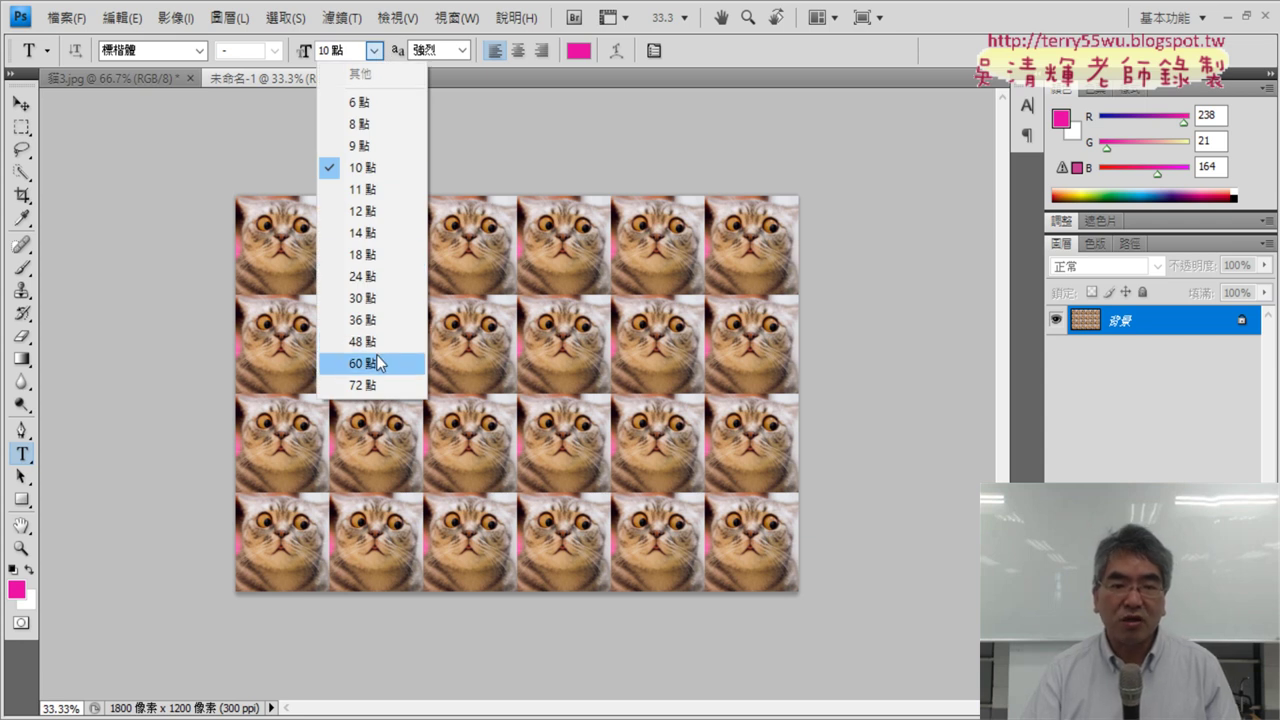
click(376, 172)
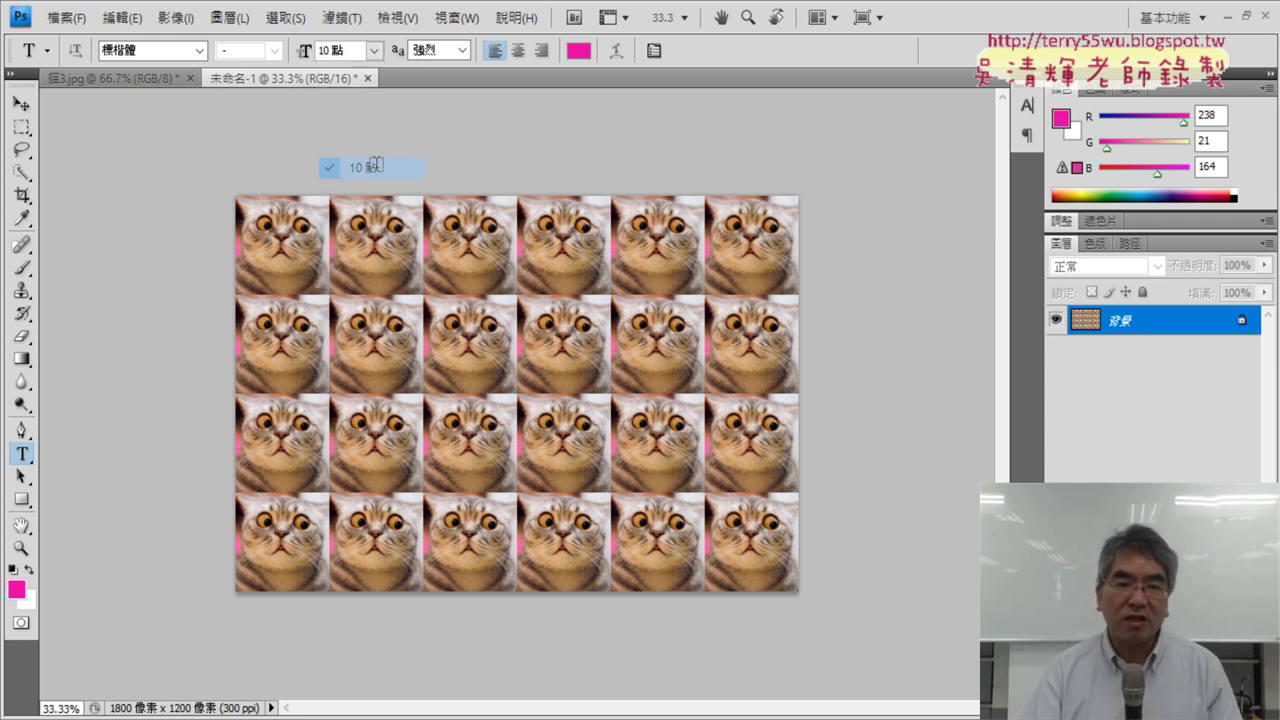
click(508, 396)
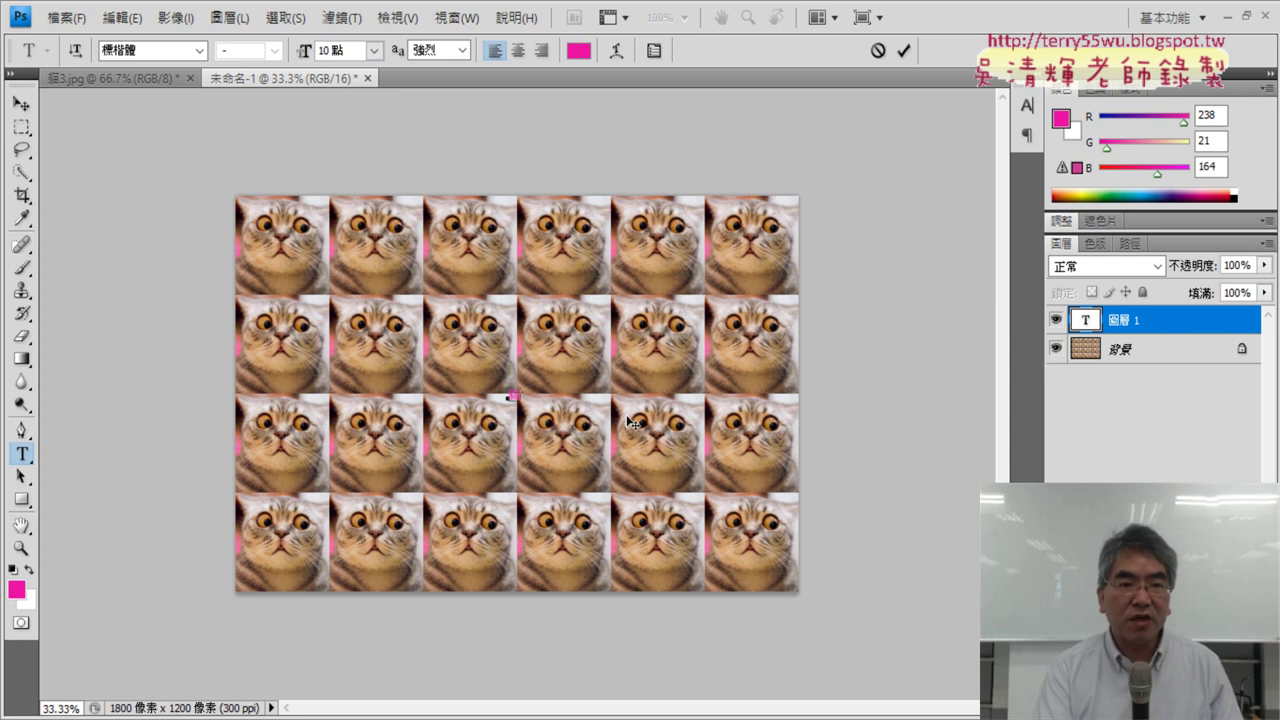
click(903, 51)
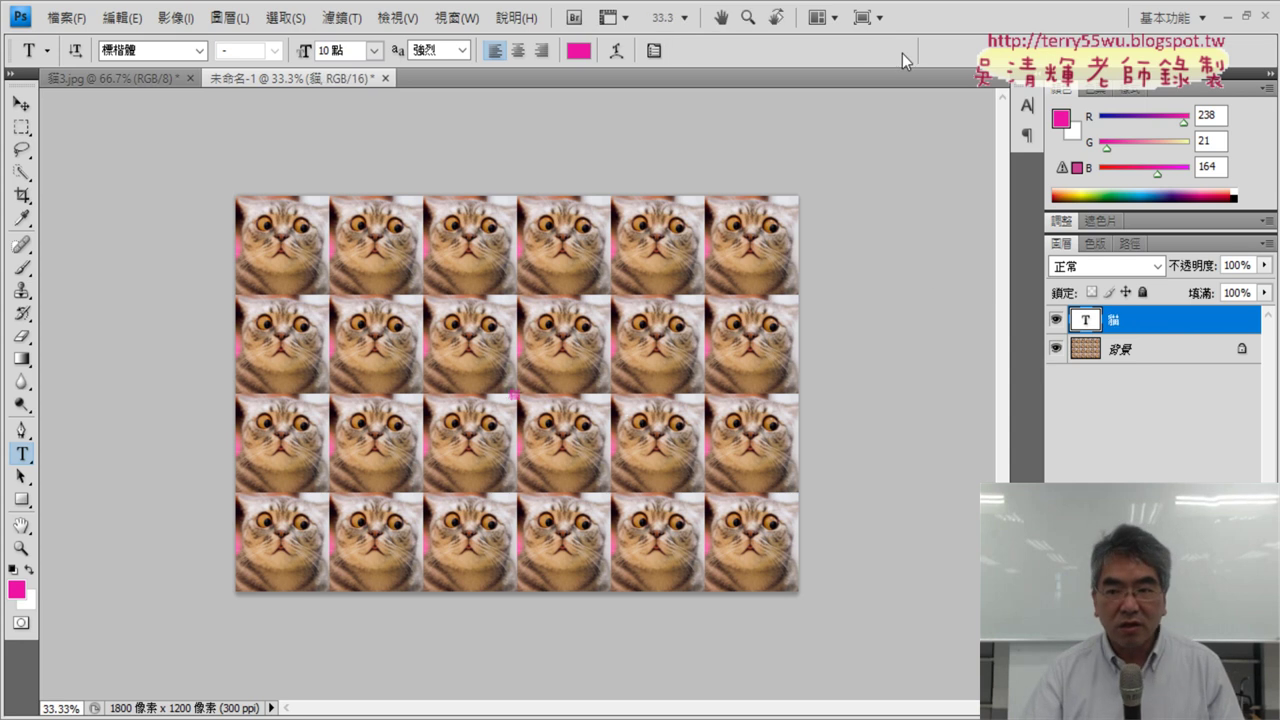
- Rasterize the 貓 text layer into pixels
right_click(1154, 329)
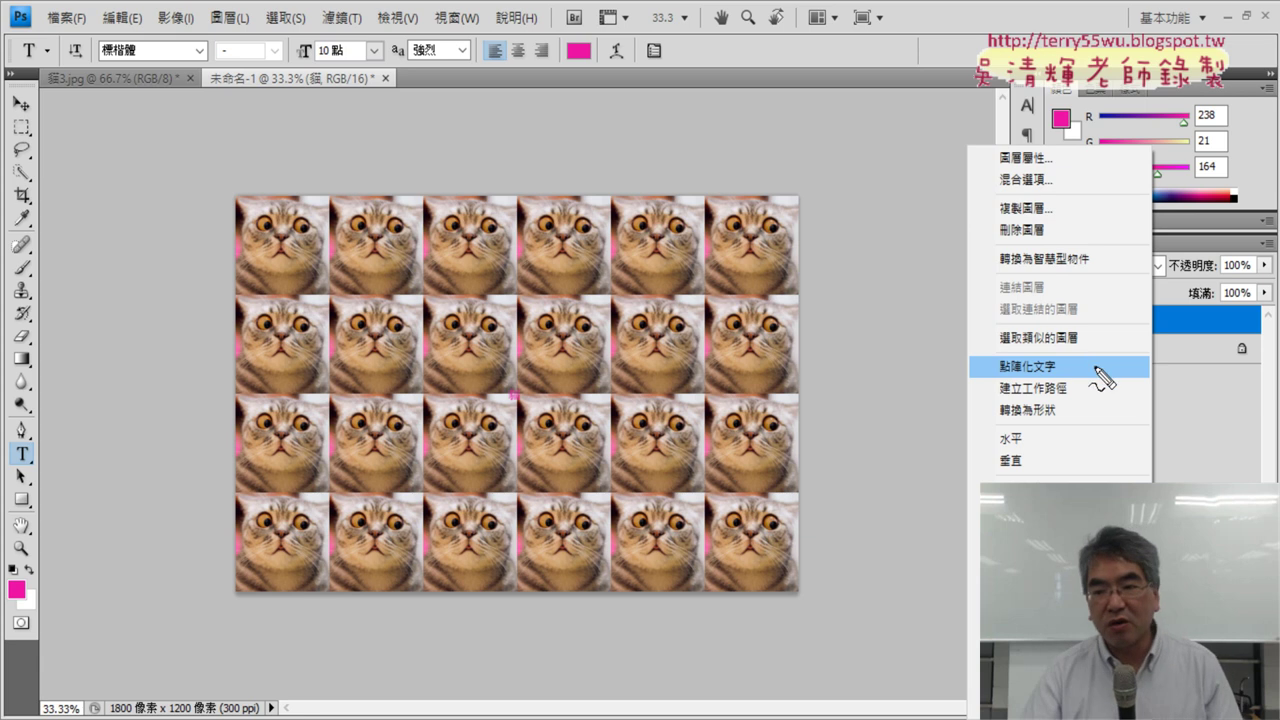
mouse_move(1062, 388)
mouse_down()
mouse_move(960, 380)
mouse_move(1085, 372)
mouse_move(1068, 395)
mouse_up()
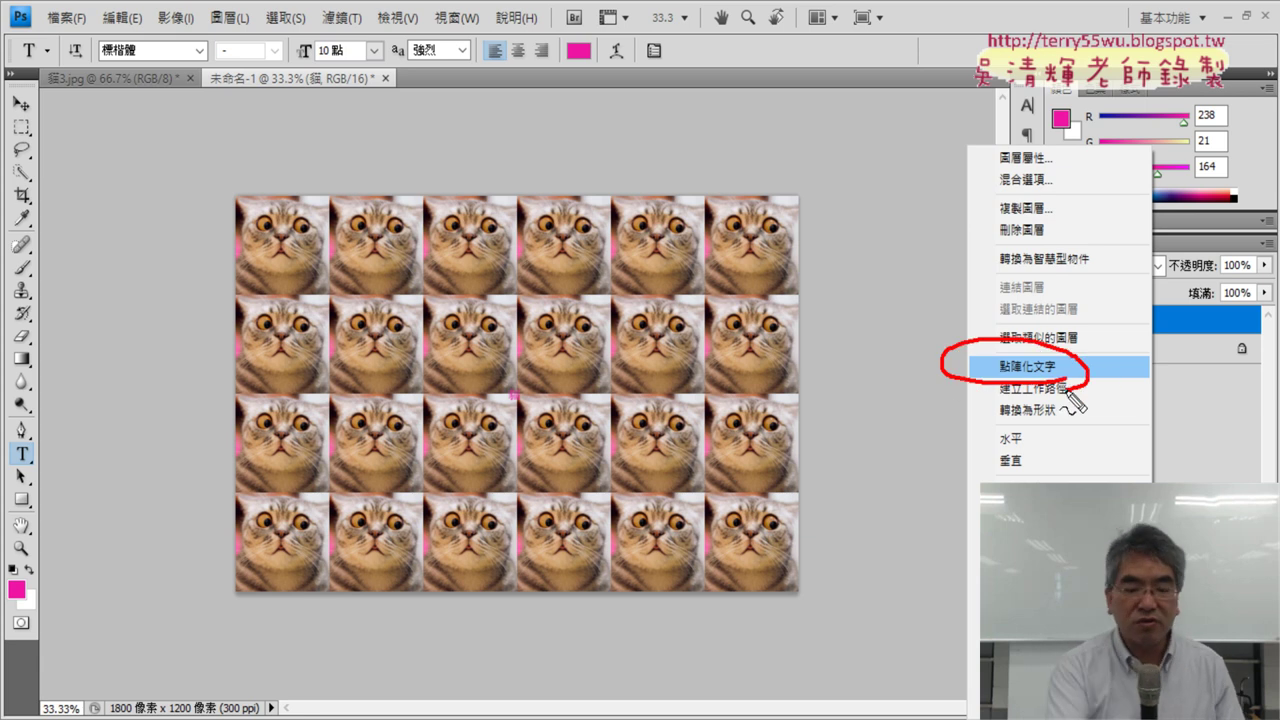
key(Escape)
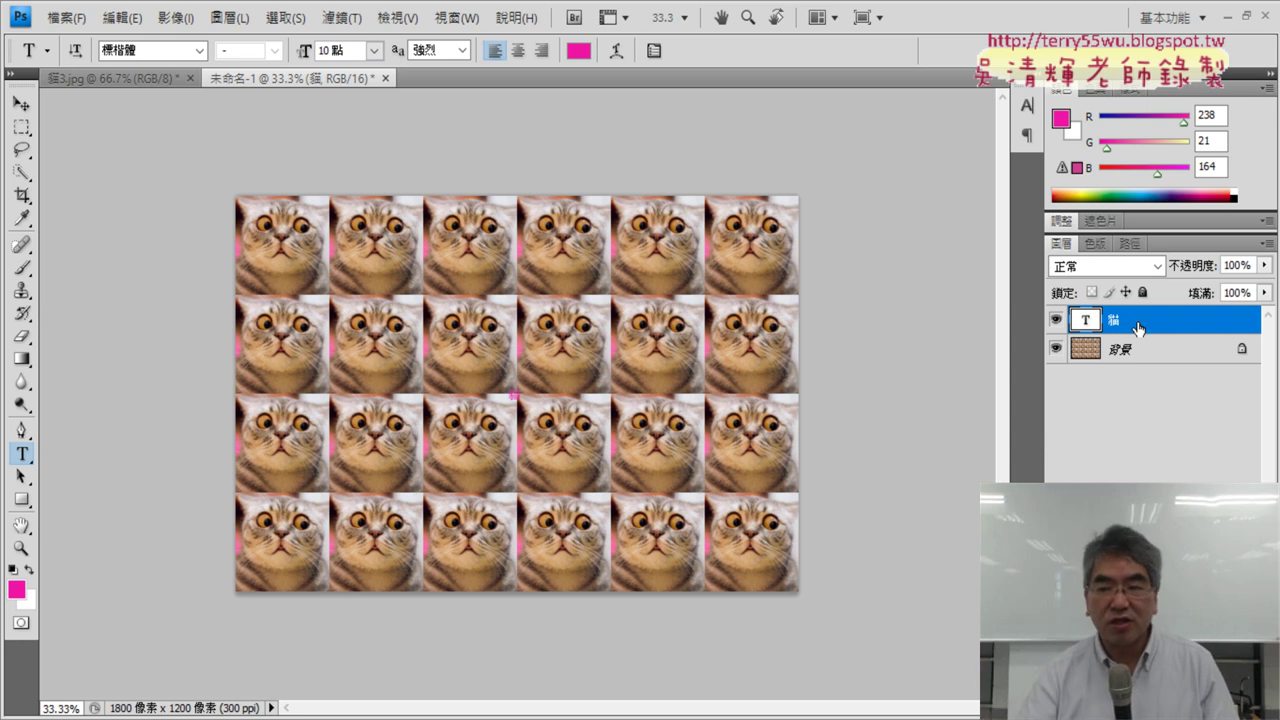
right_click(1137, 328)
click(1087, 366)
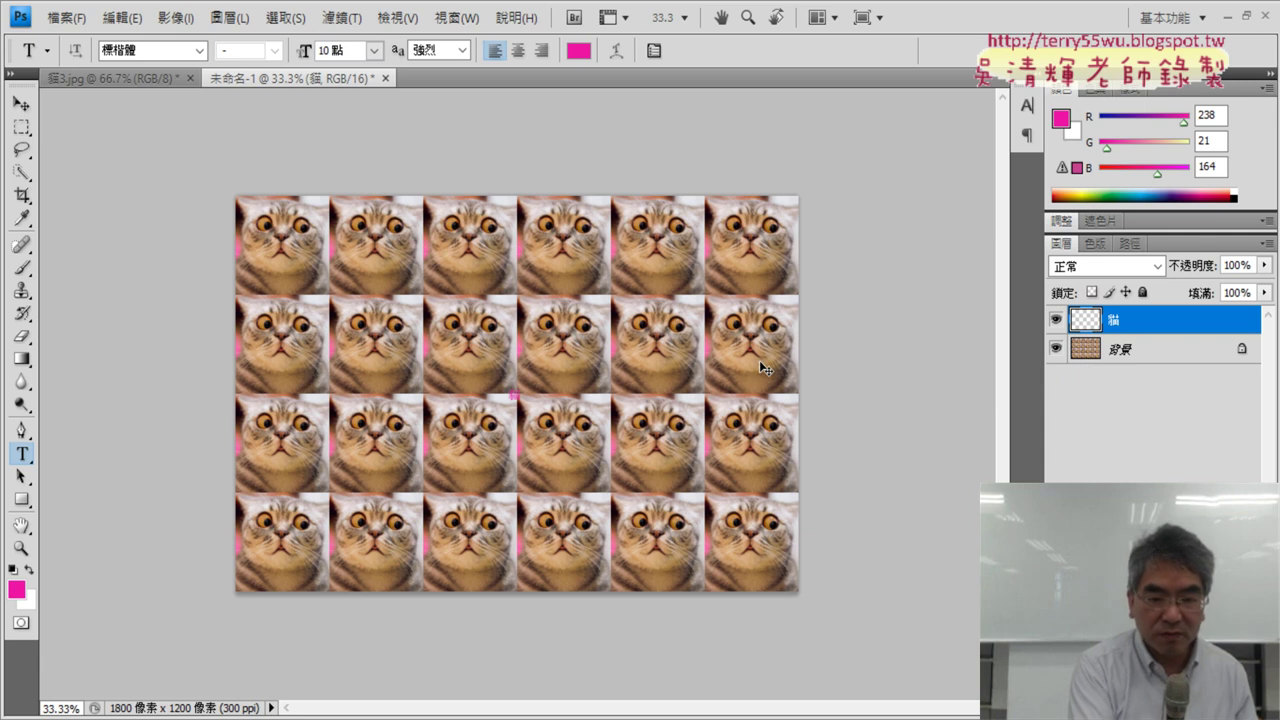
- Scale the 貓 layer to 2000% width with linked proportions and commit
key(ctrl+t)
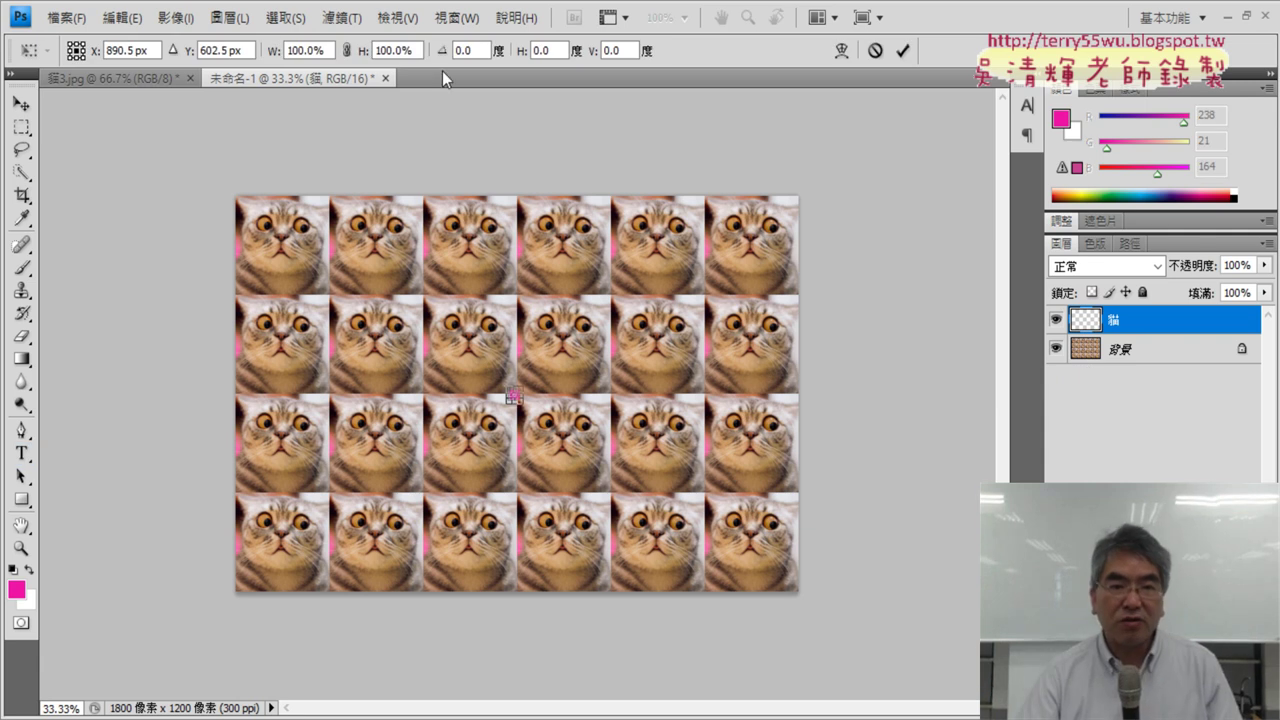
click(299, 52)
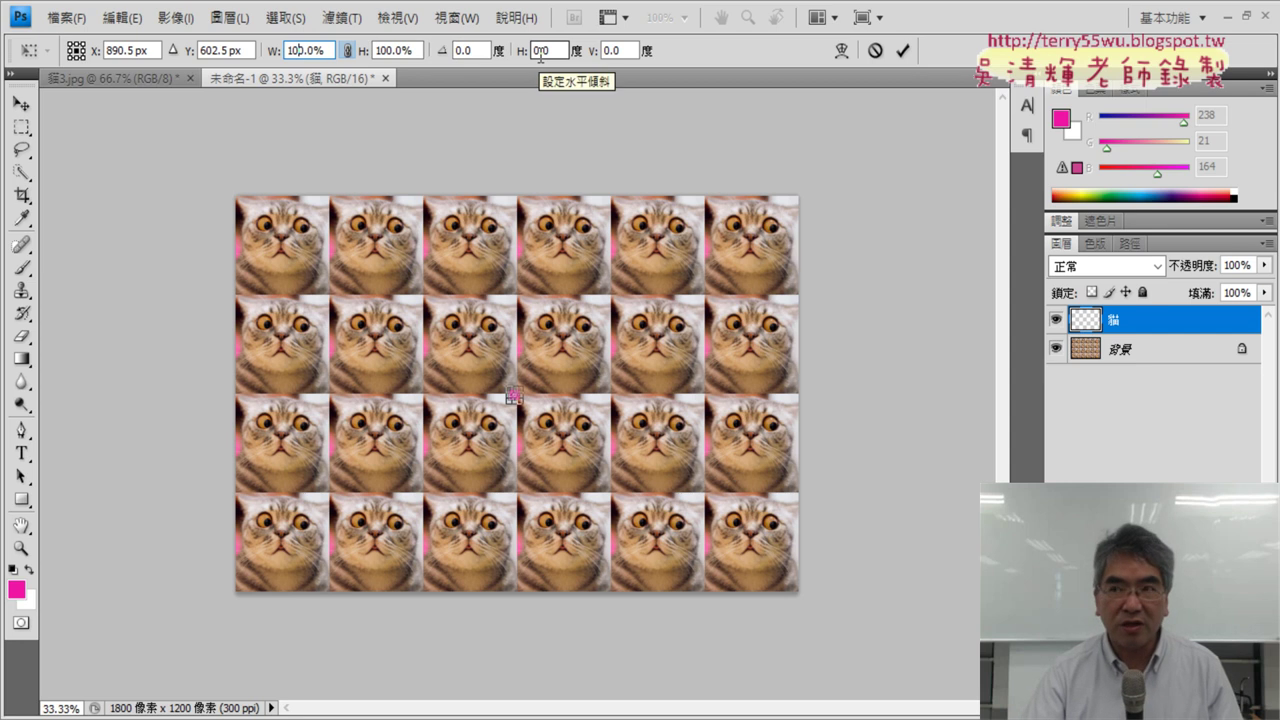
text(0)
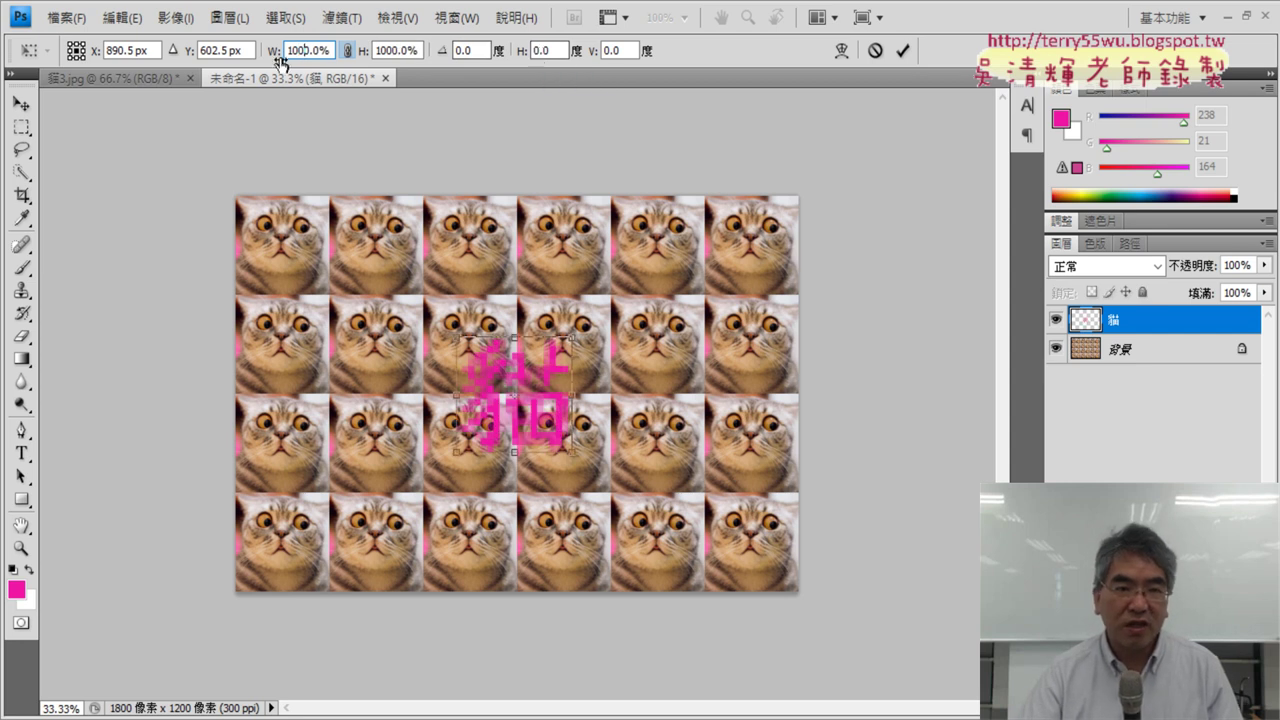
text(2)
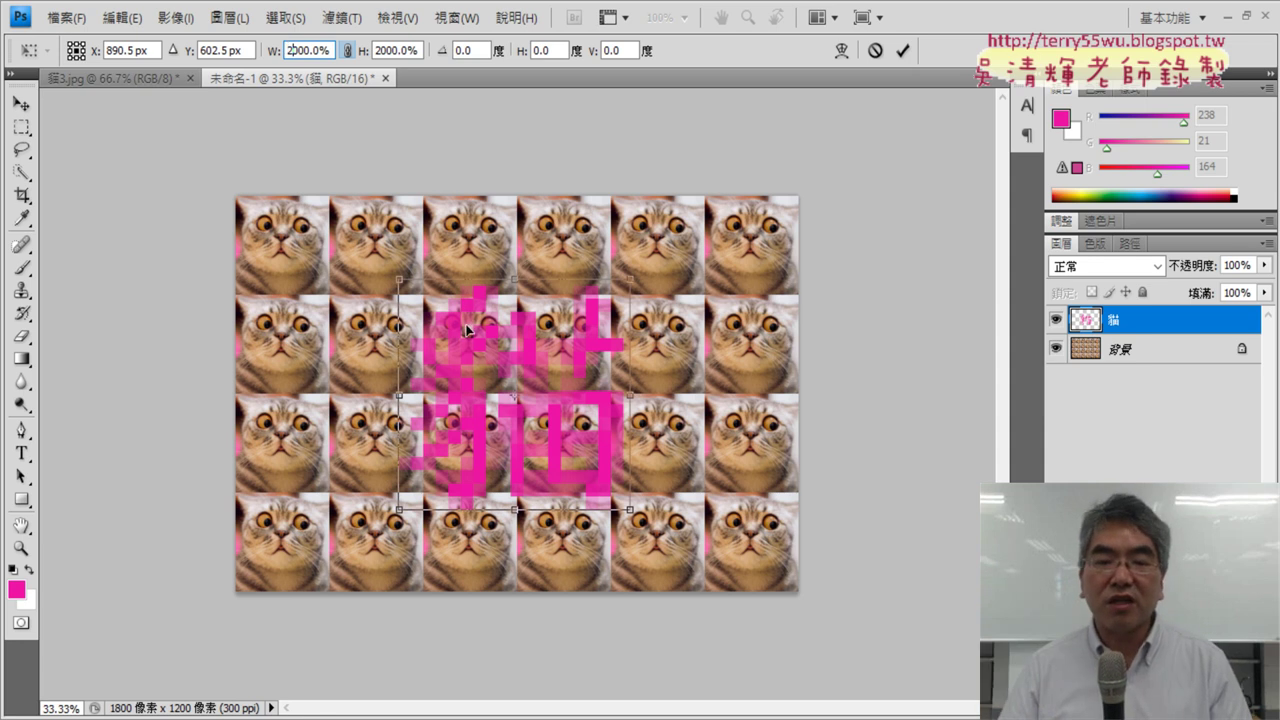
click(903, 51)
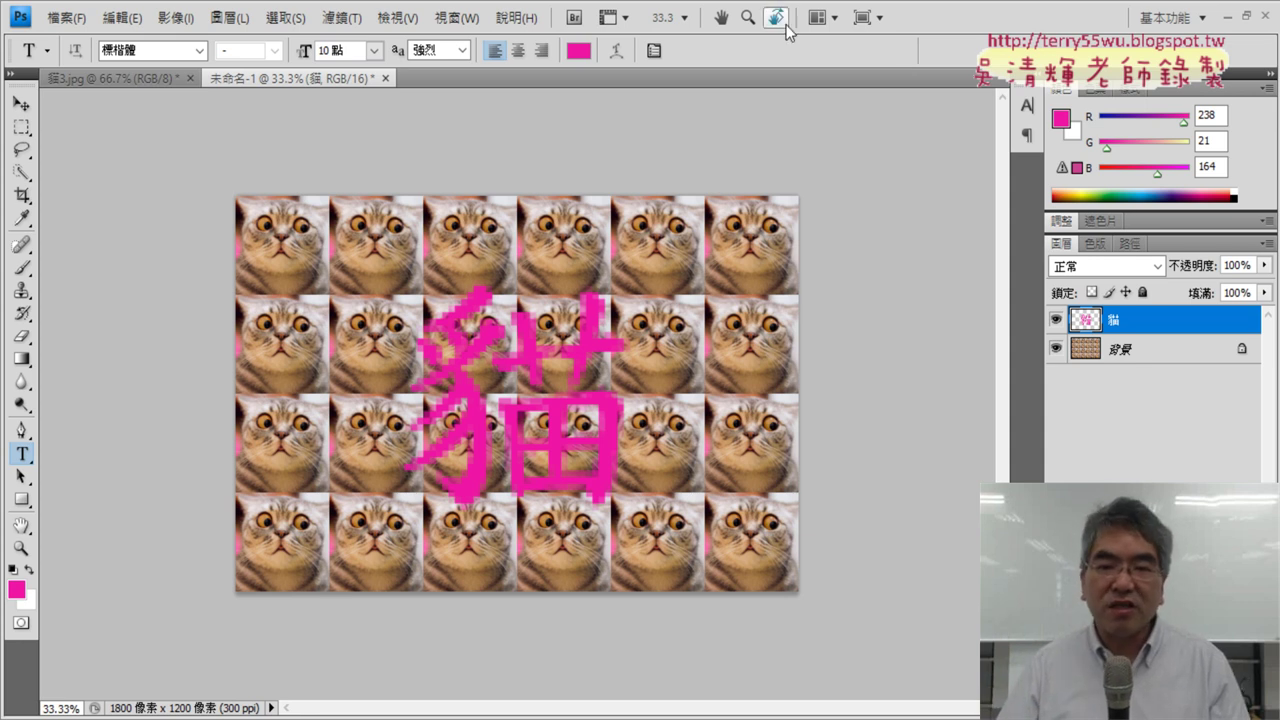
- Change the text colour to deeper pink R238 G9 B160 (#ee09a0)
click(582, 52)
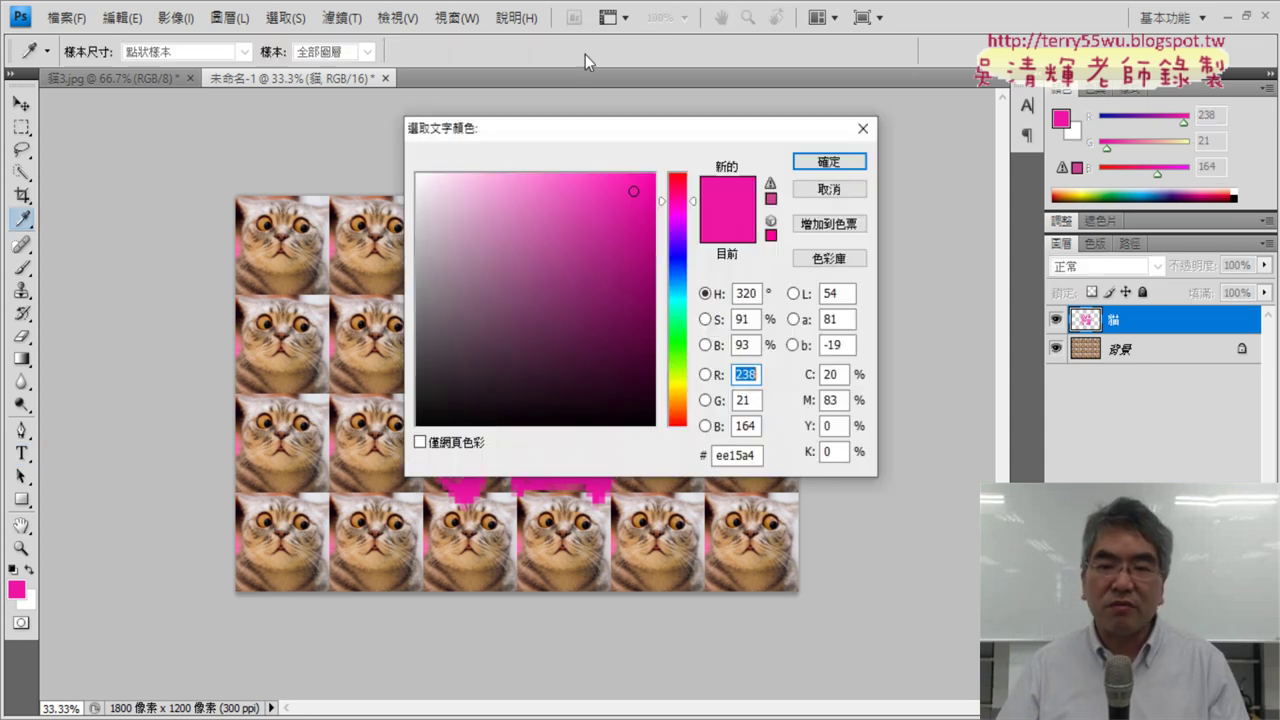
click(645, 183)
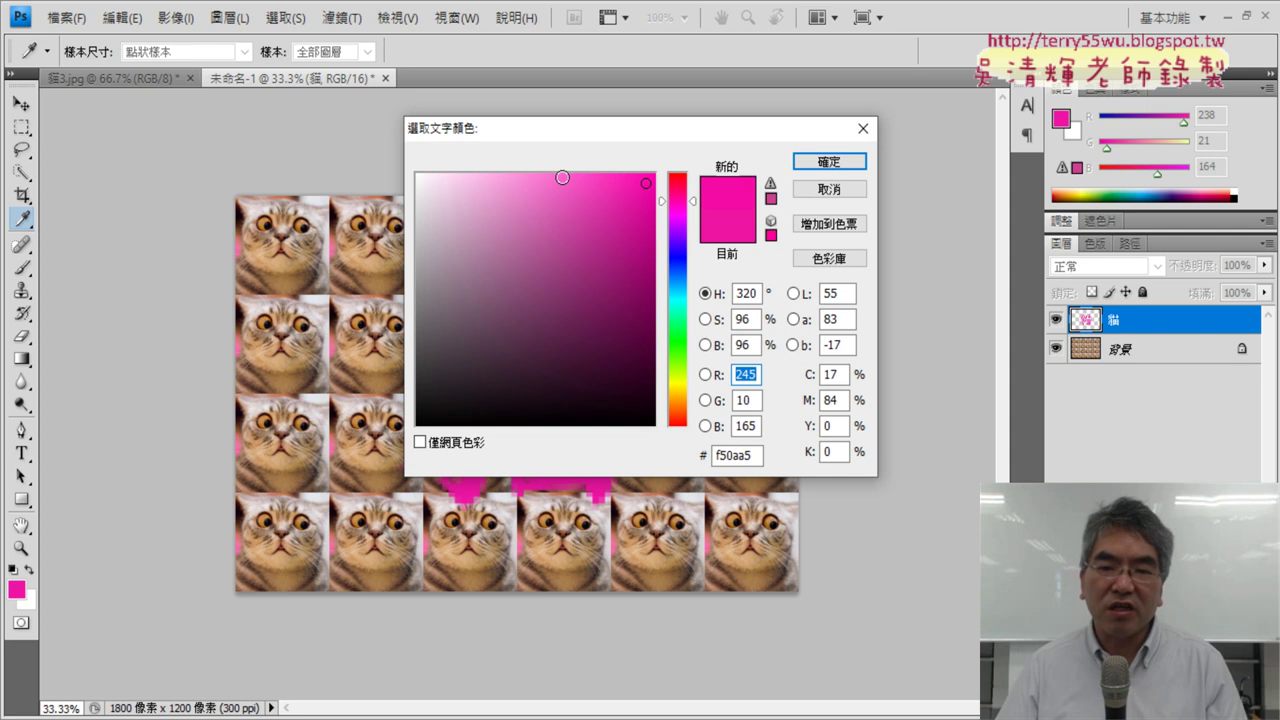
drag(563, 177, 645, 190)
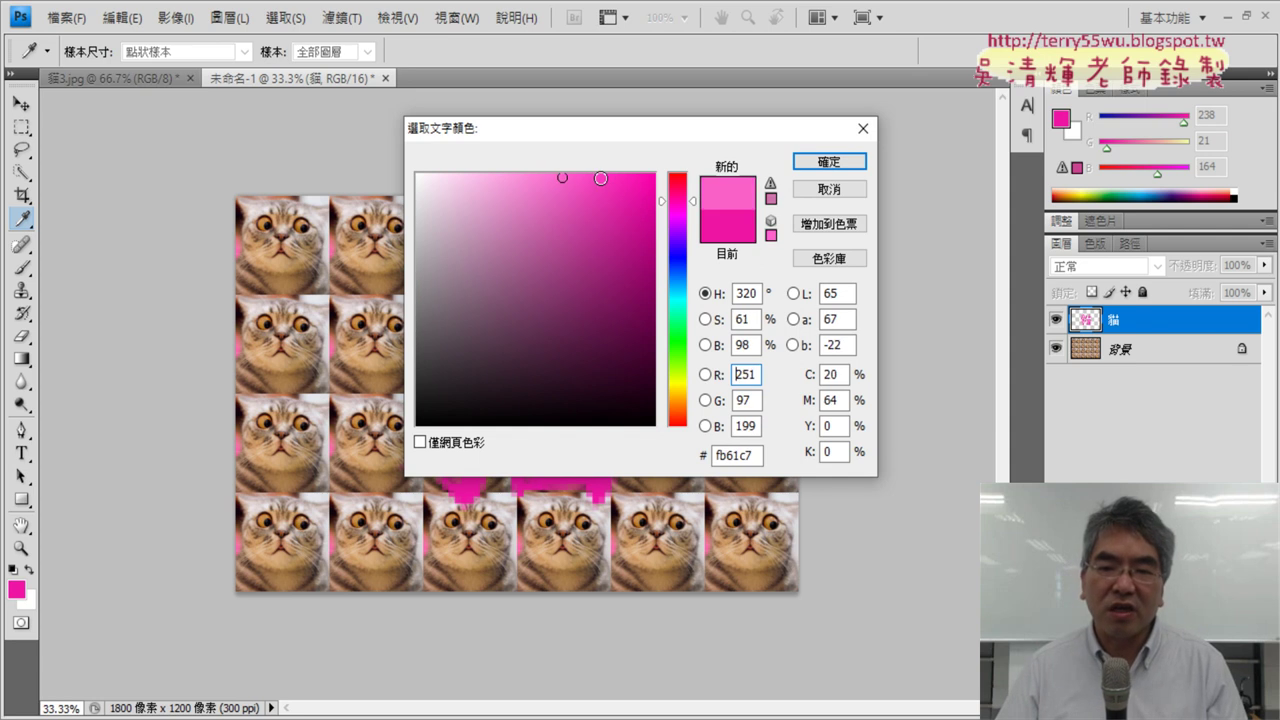
click(828, 162)
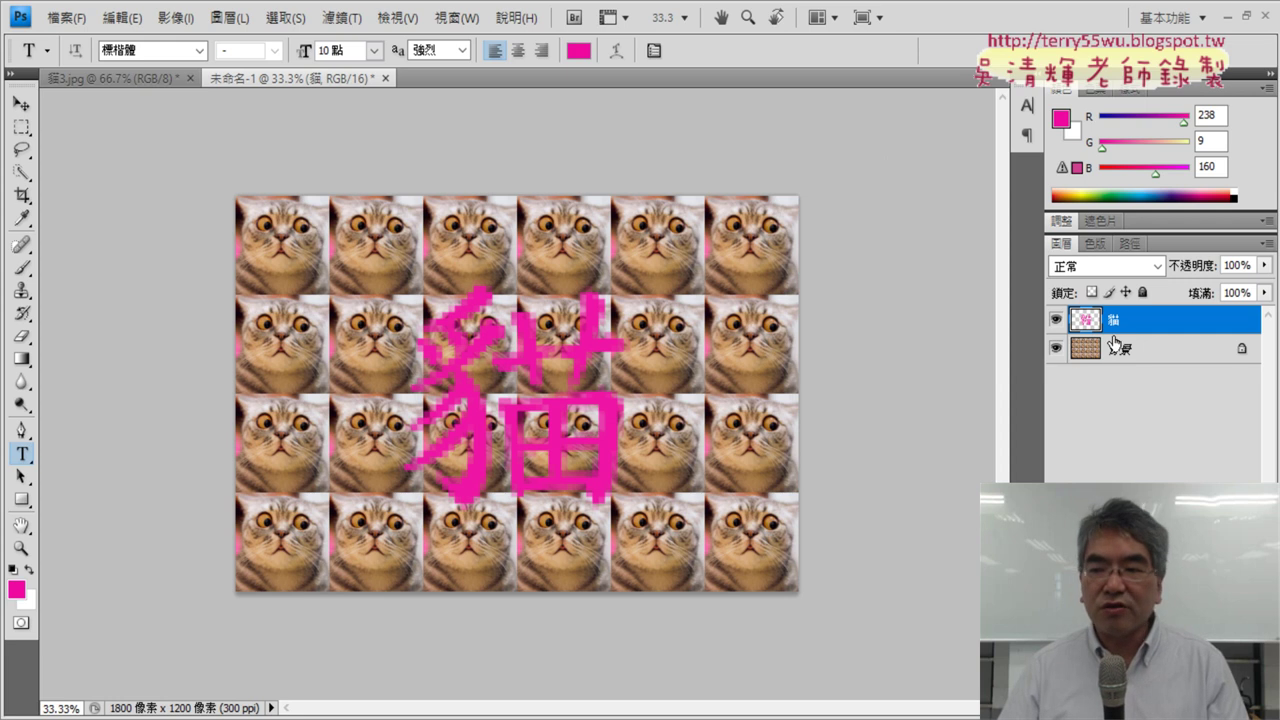
- Add a new layer below 貓 and rename it 光譜
key(ctrl+shift+alt+n)
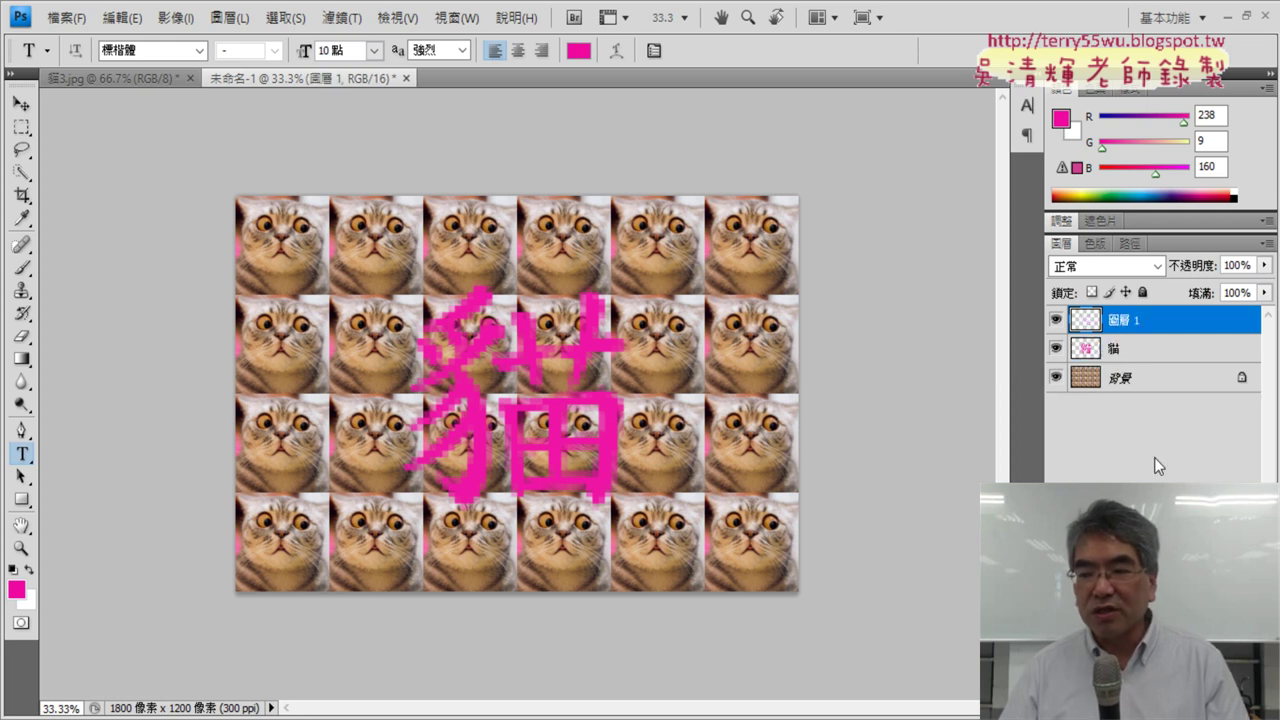
drag(1116, 327, 1118, 366)
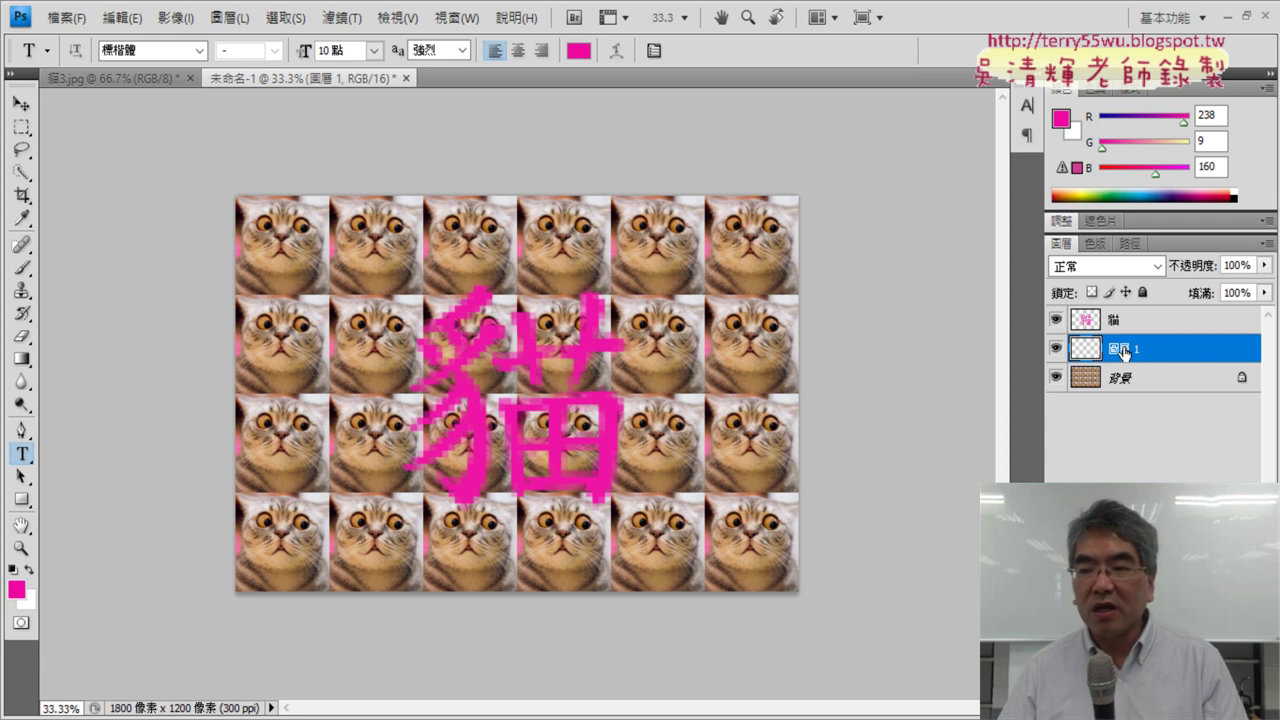
double_click(1124, 349)
key(BackSpace)
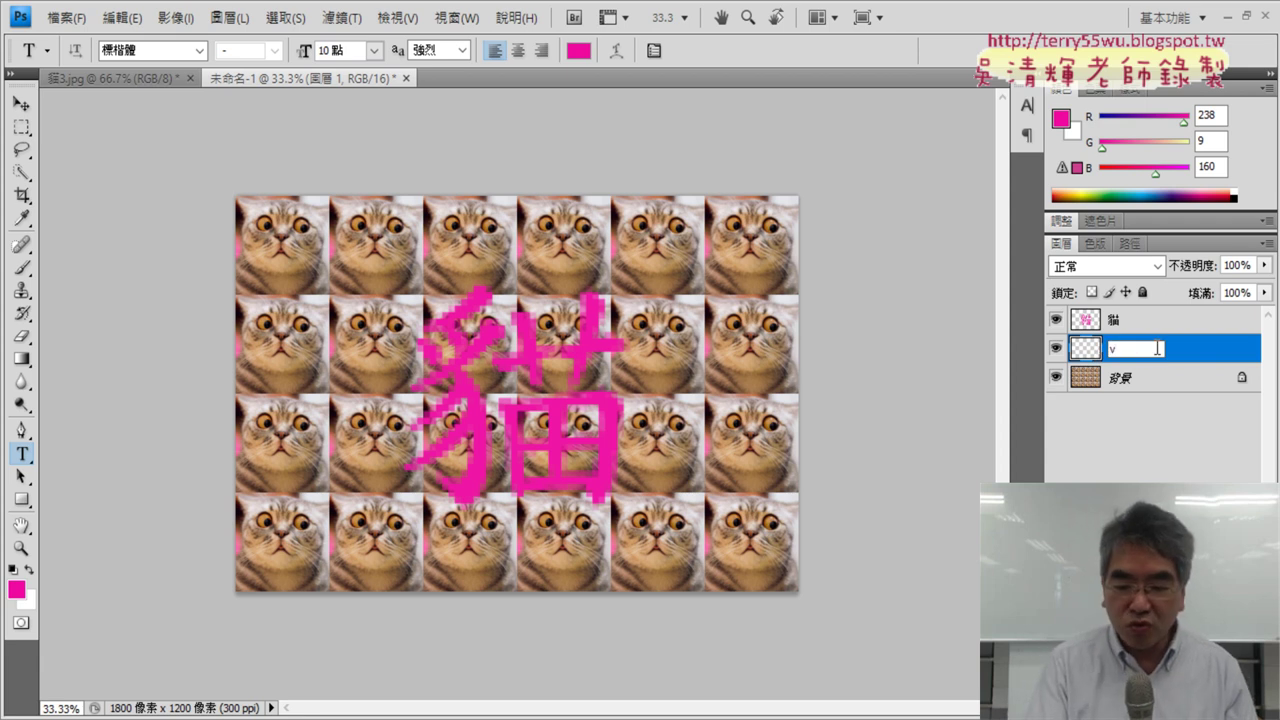
text(米)
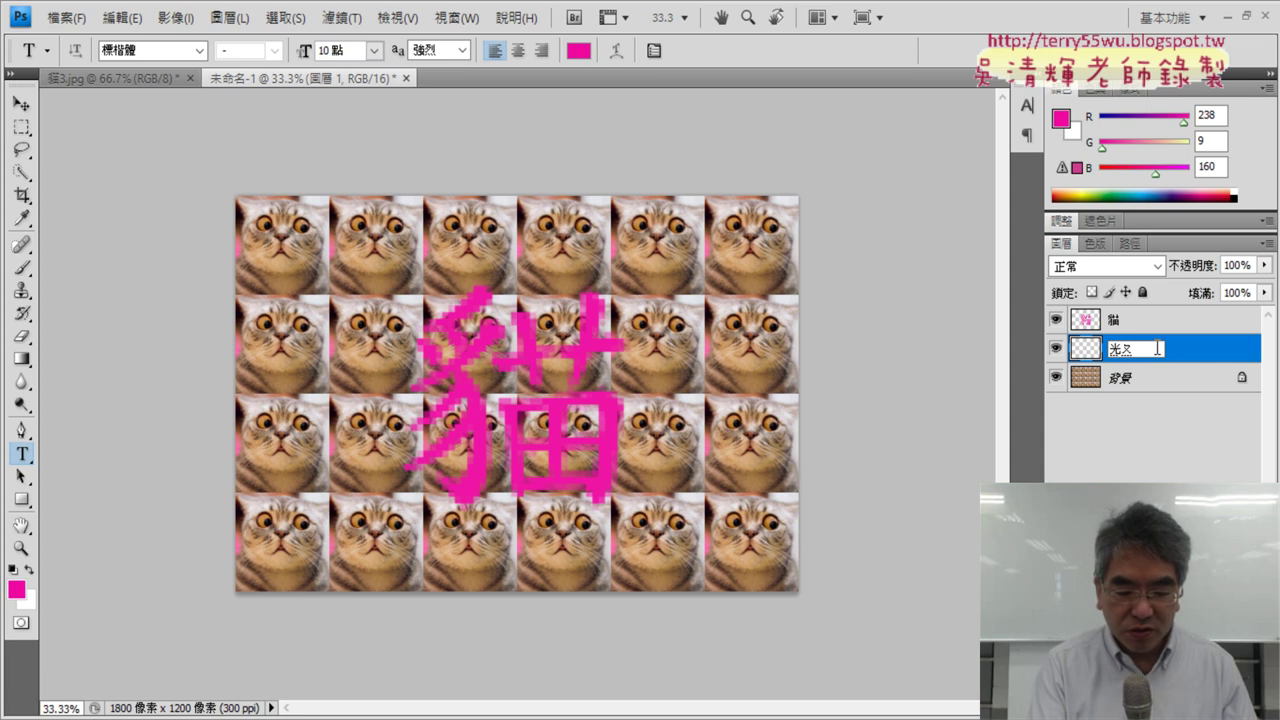
text(光譜)
key(Return)
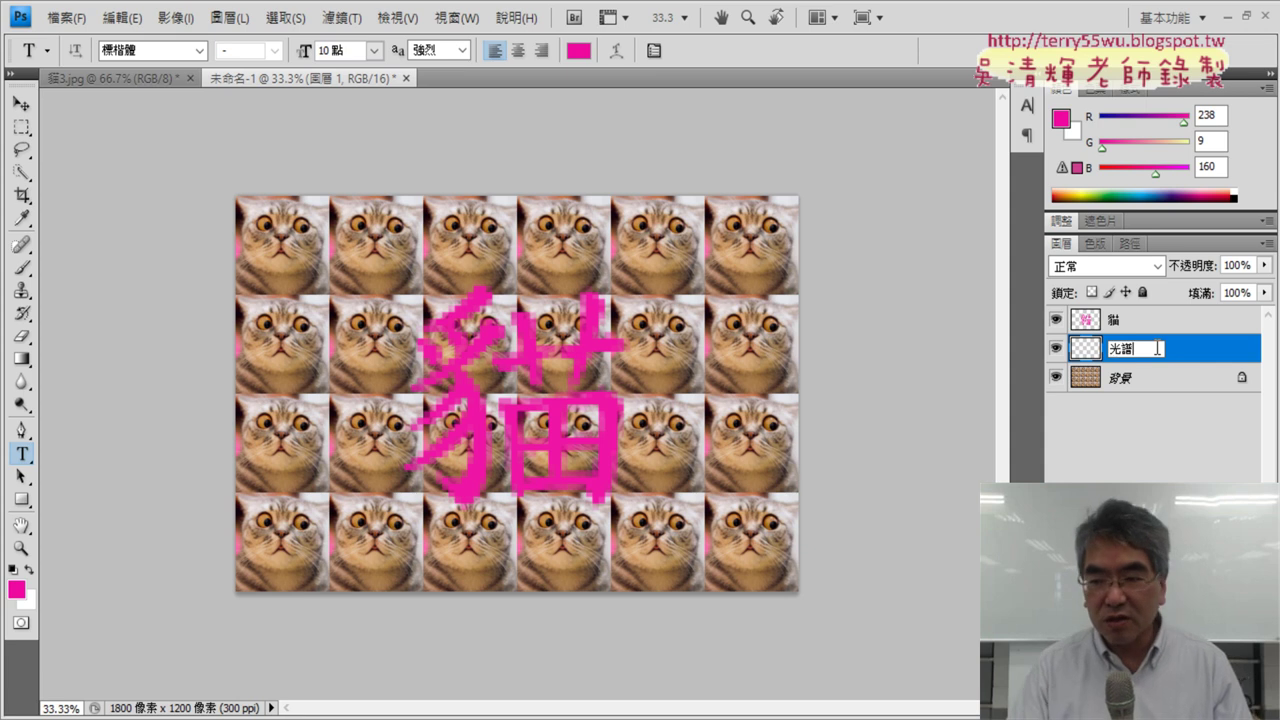
- Click through the layers and make 光譜 the active layer
click(1140, 382)
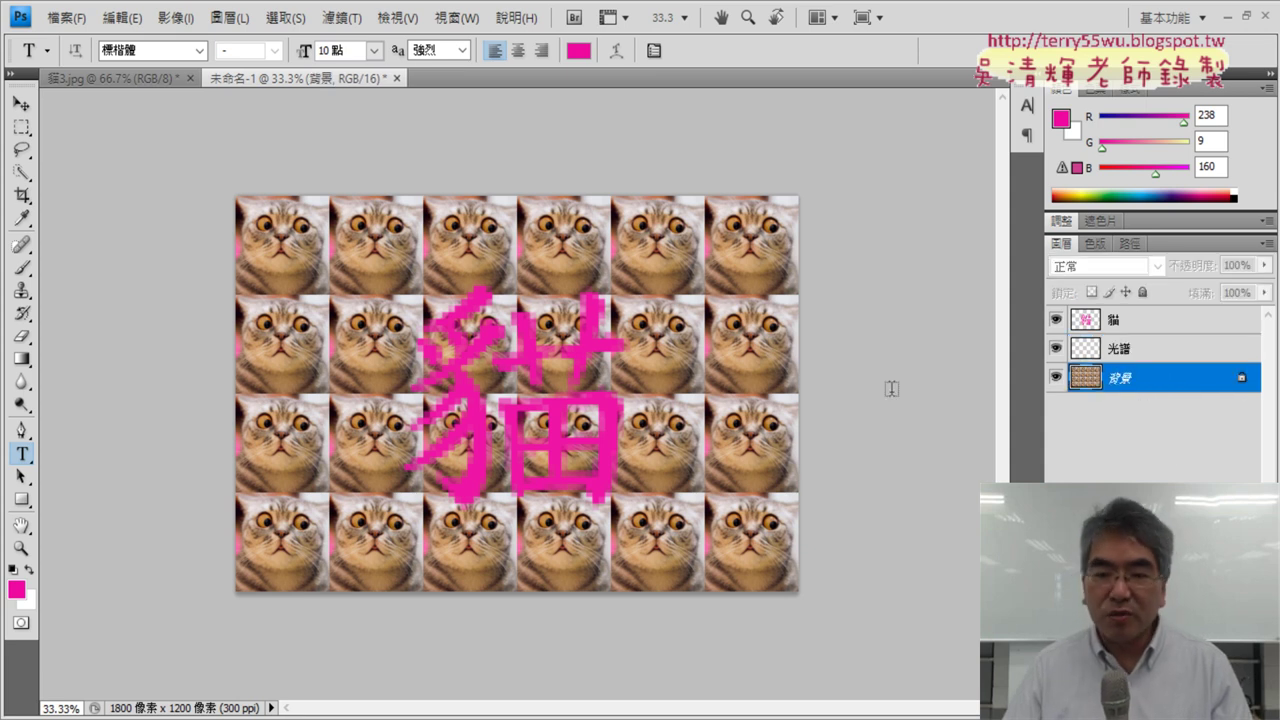
click(1130, 320)
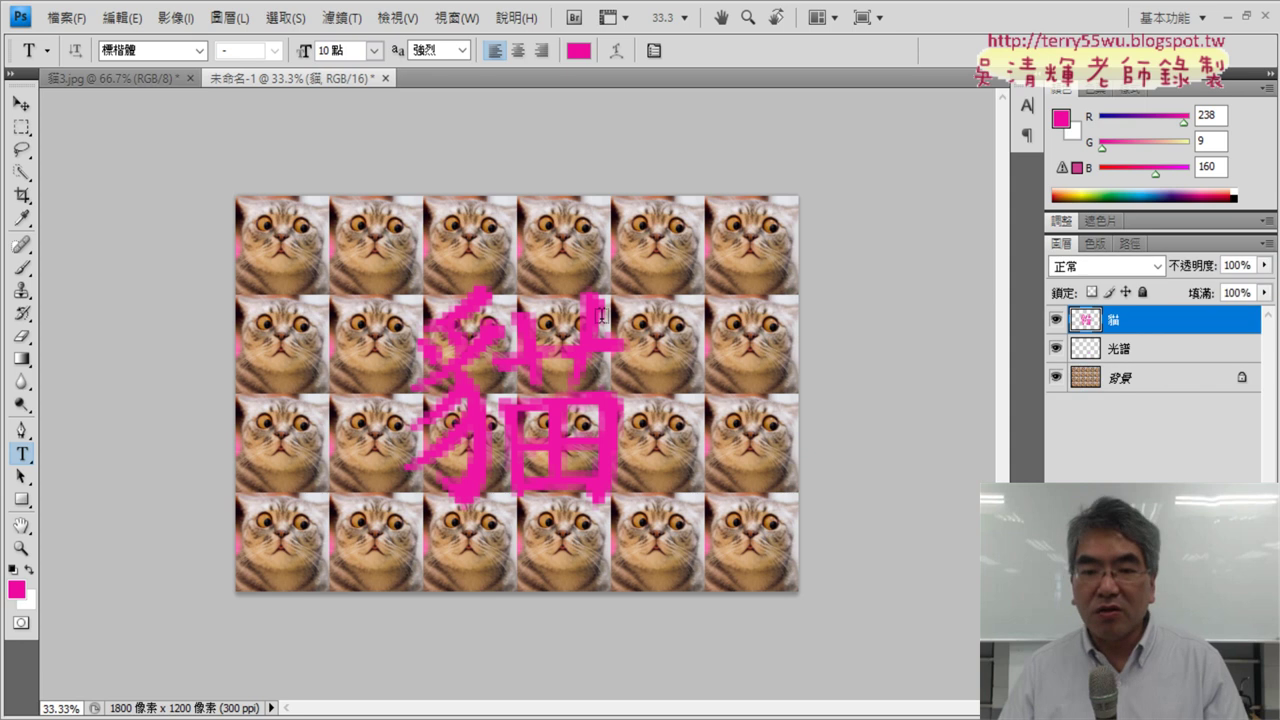
click(1160, 348)
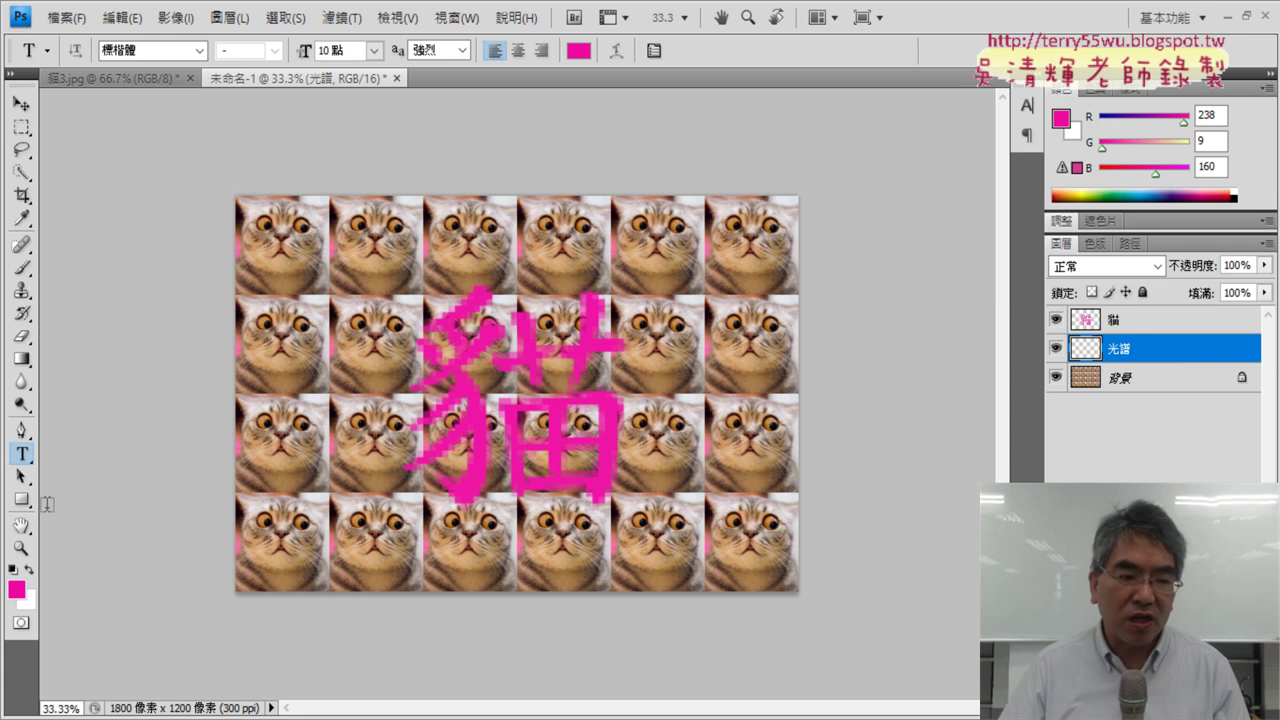
- Drag a radial blue-red-yellow gradient from the canvas centre on the 光譜 layer
click(24, 359)
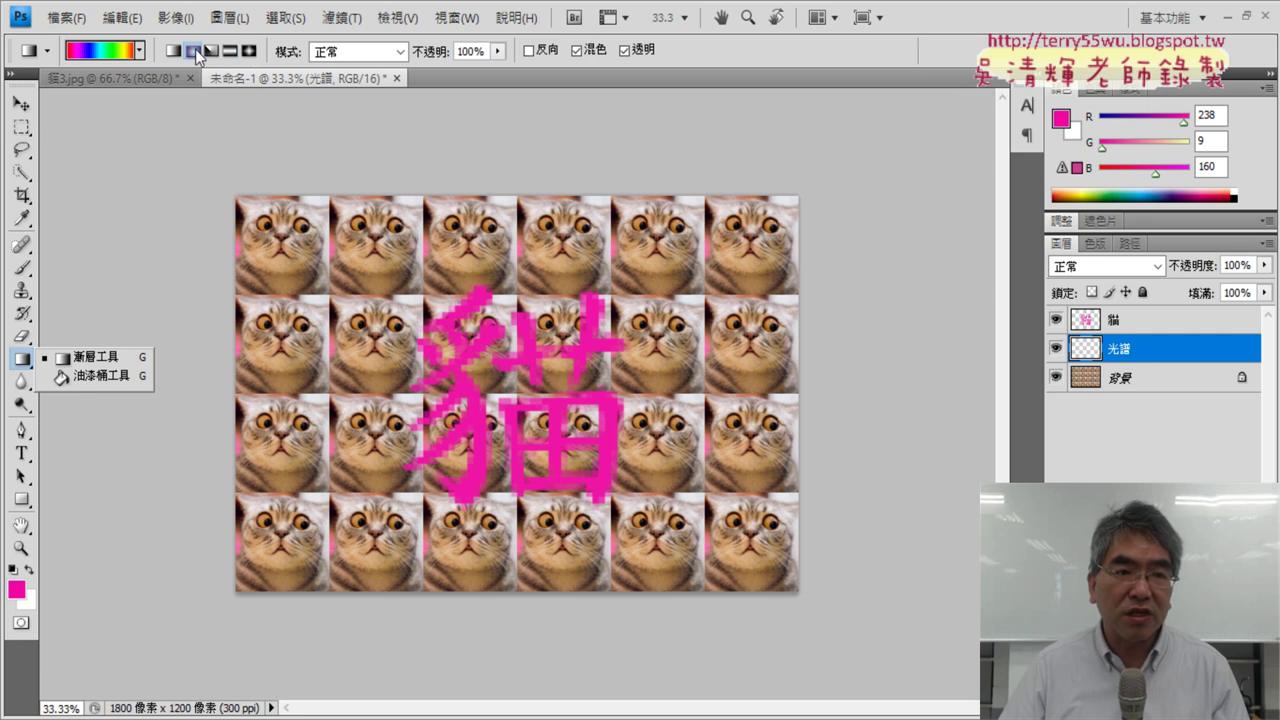
click(140, 51)
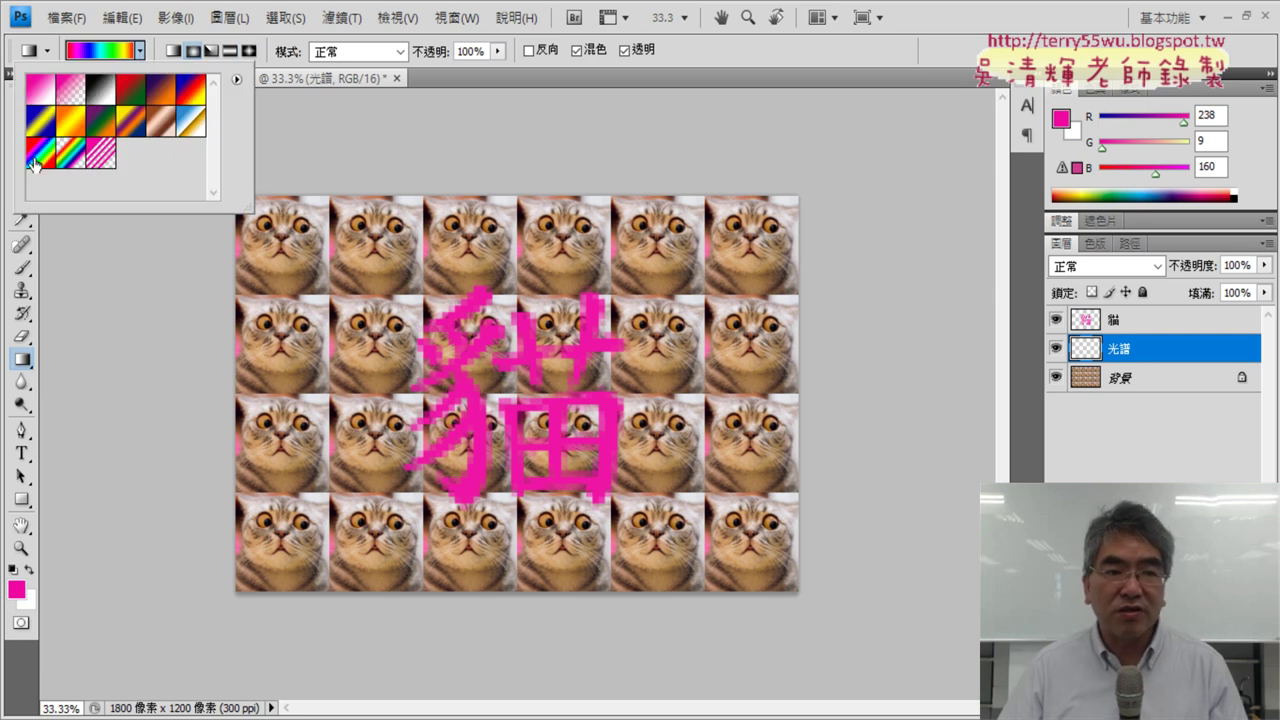
click(196, 98)
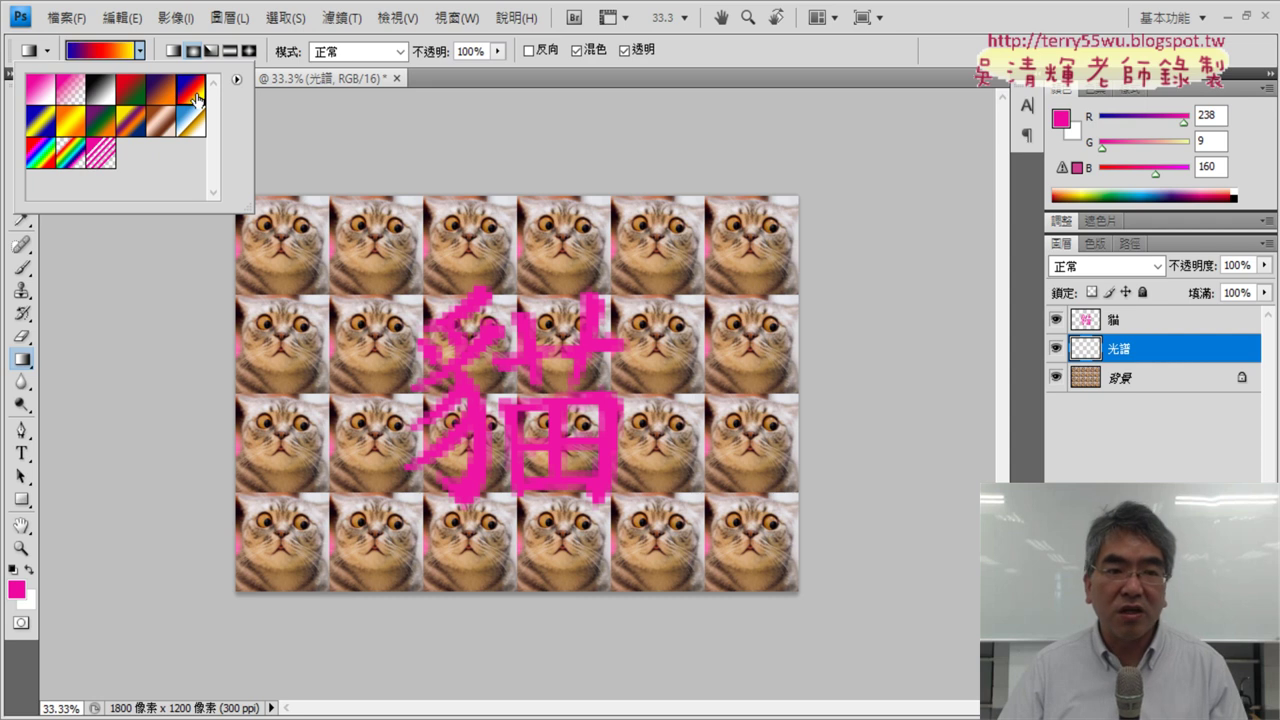
click(515, 397)
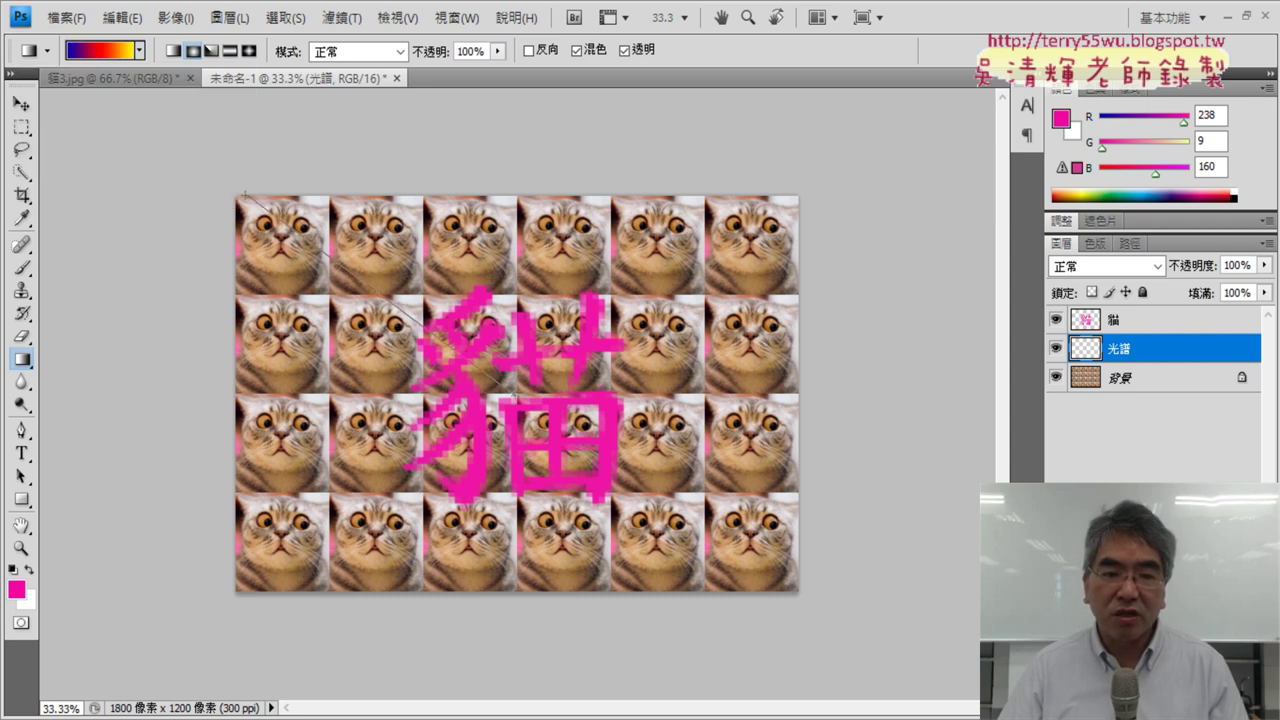
drag(244, 195, 150, 128)
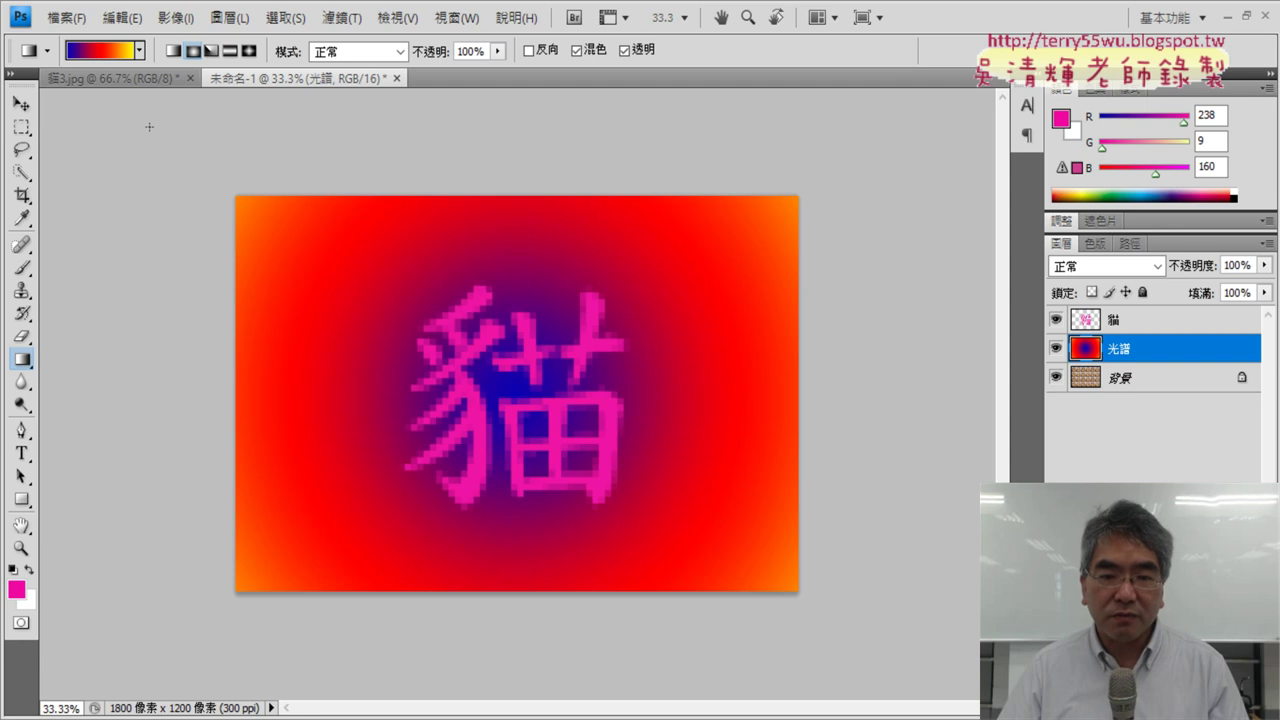
- Try Multiply, Color Burn, Linear Burn and Screen, then set 光譜 to 顏色 (Color) blend
click(1130, 266)
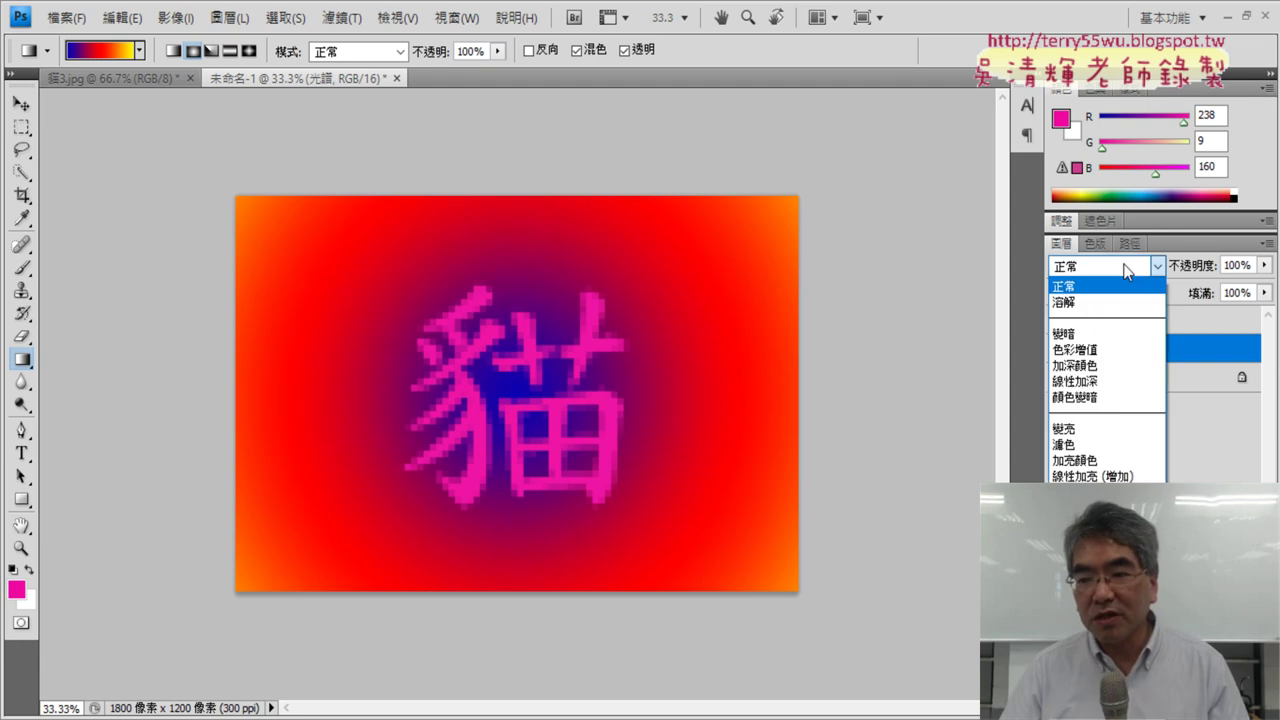
click(1090, 349)
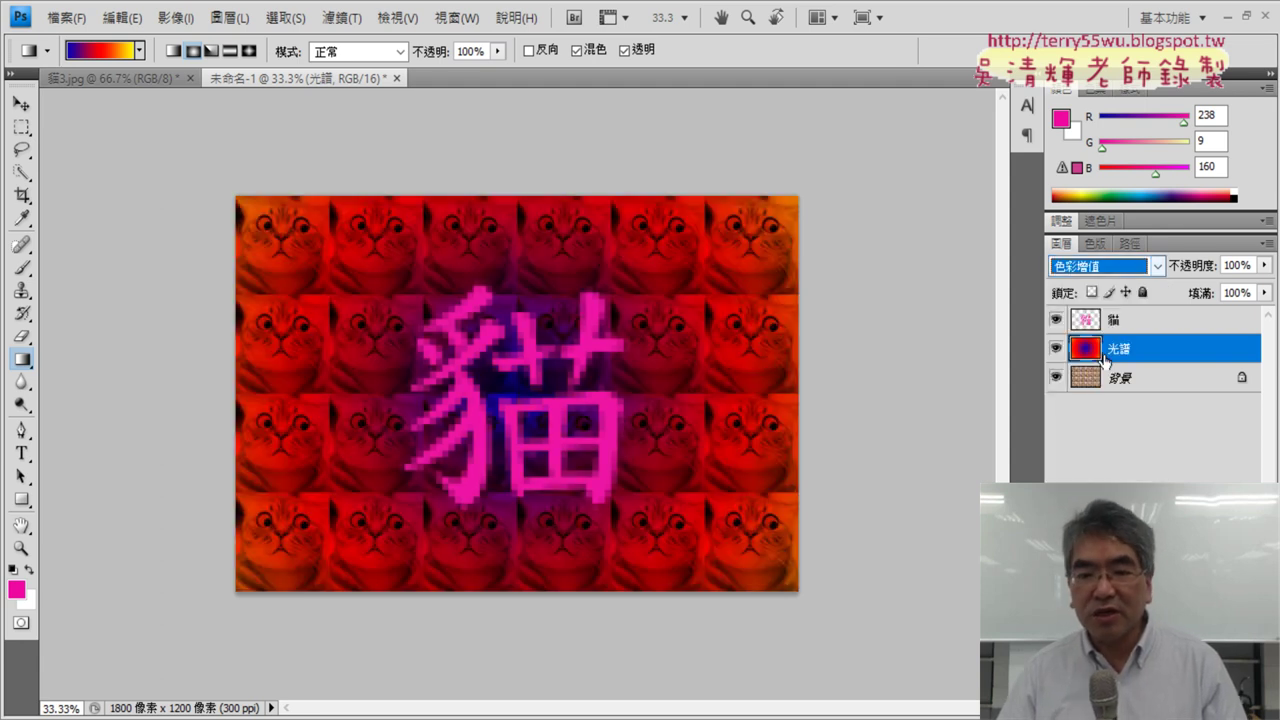
click(1110, 266)
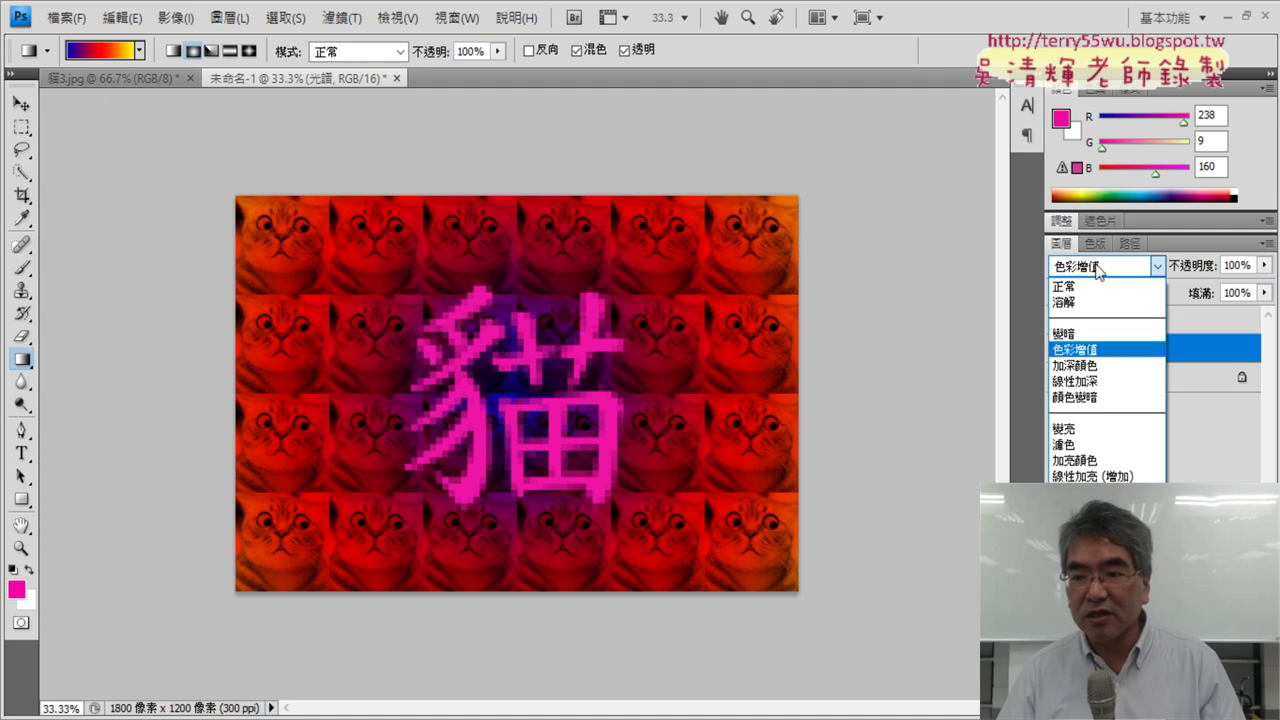
click(1110, 366)
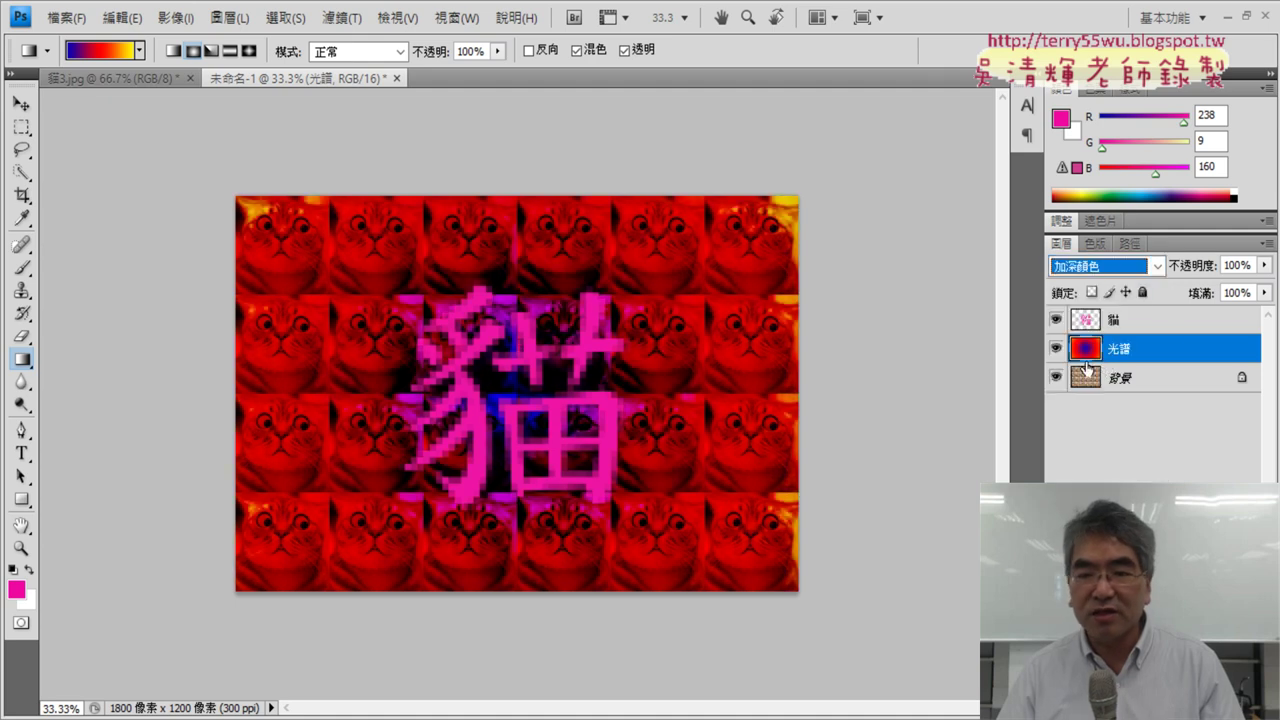
click(1100, 266)
click(1113, 390)
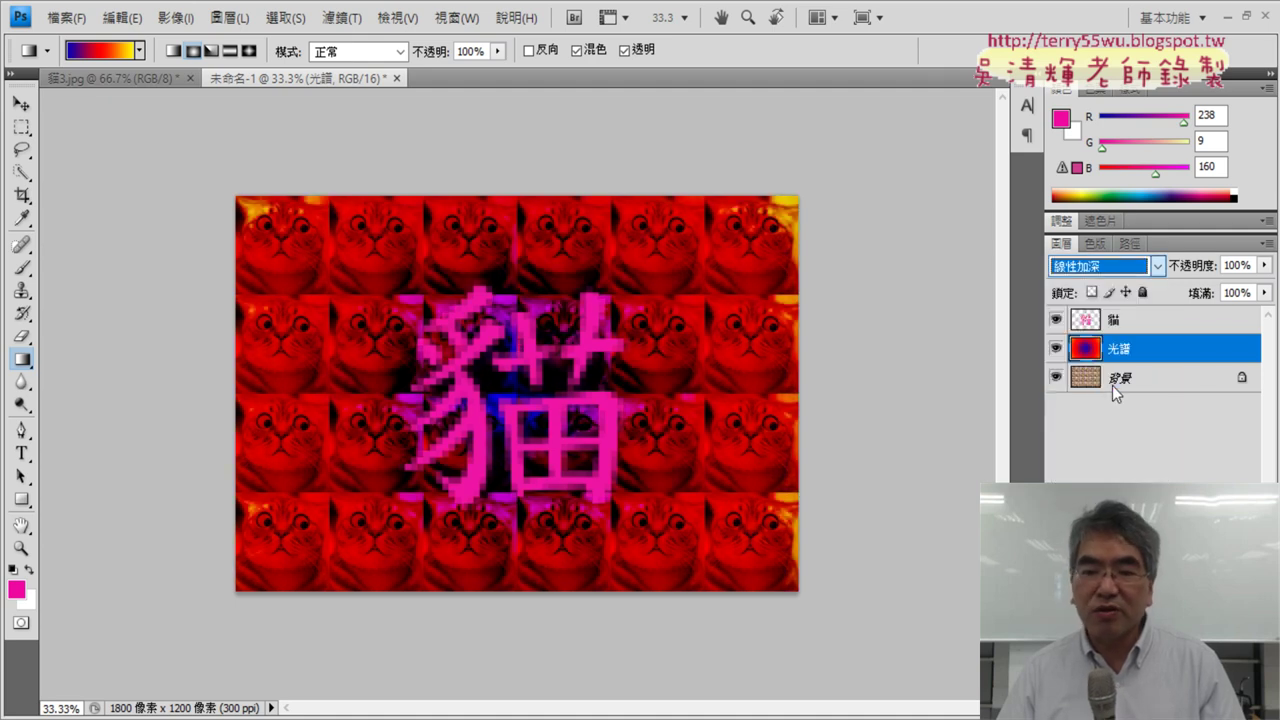
click(1110, 266)
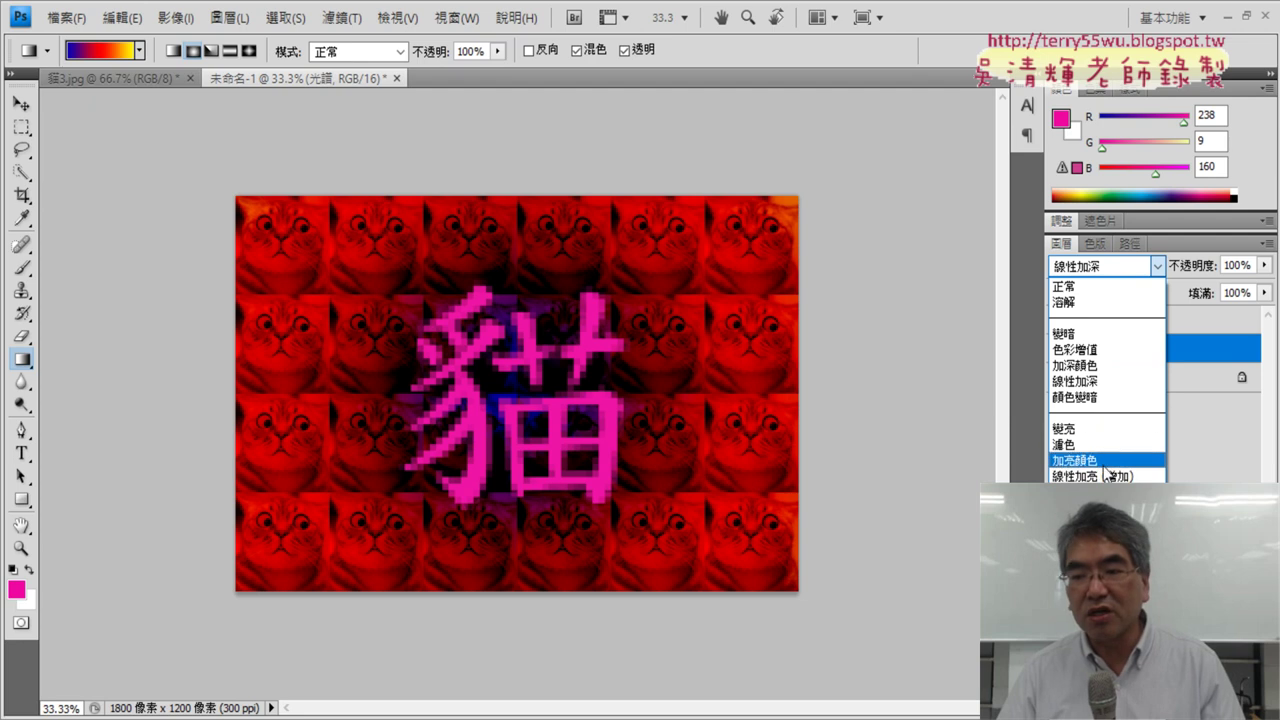
click(1095, 445)
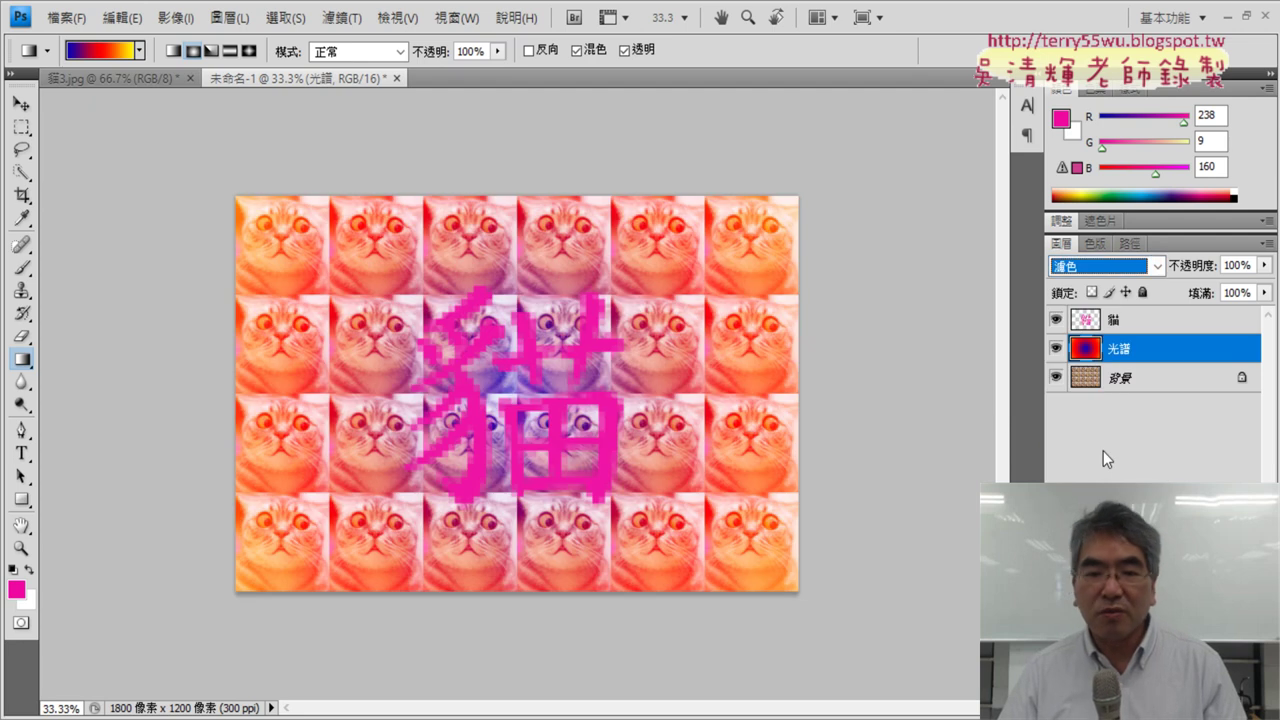
click(1077, 268)
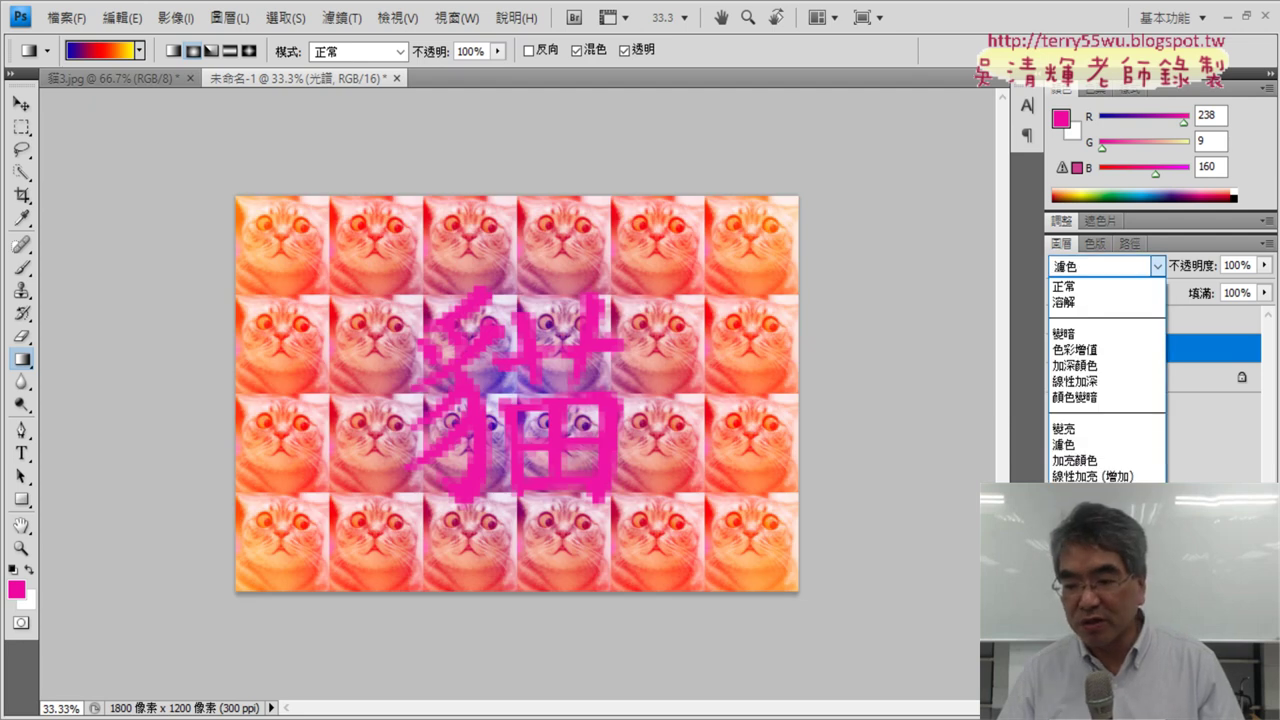
click(1075, 660)
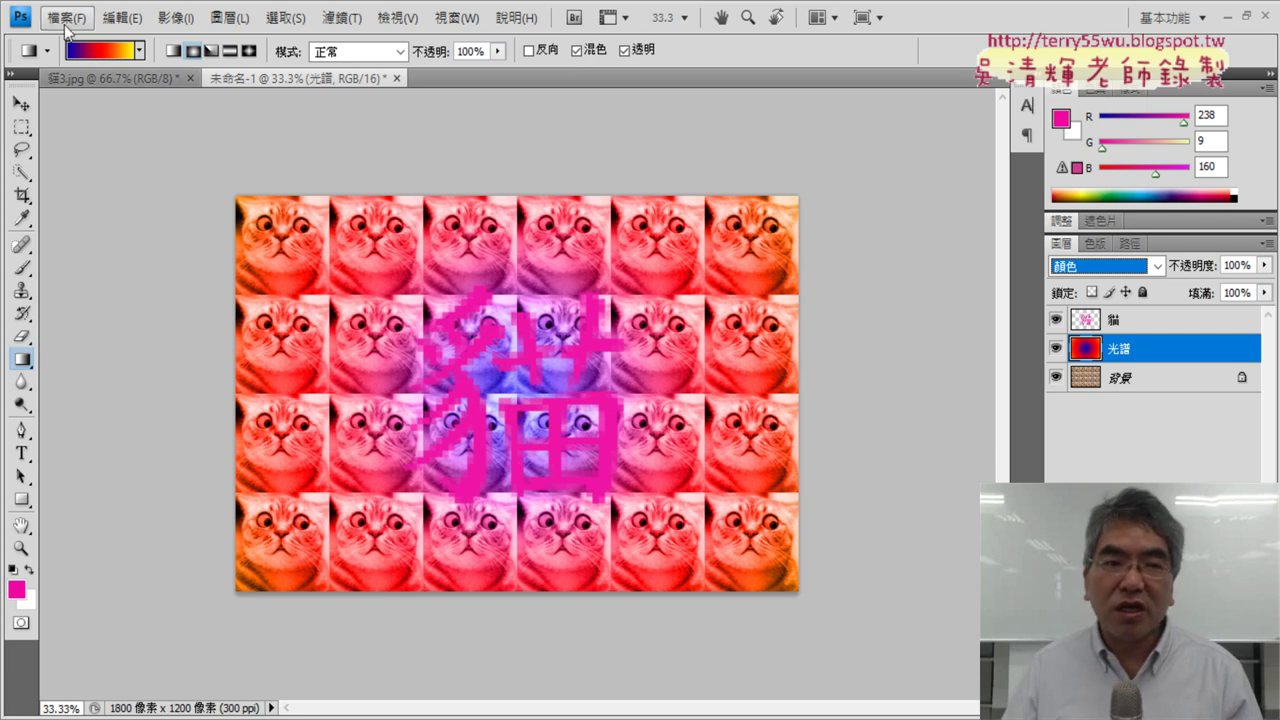
- Open Save As for 未命名-1 in folder 104 and switch the format to PNG (*.PNG)
click(66, 17)
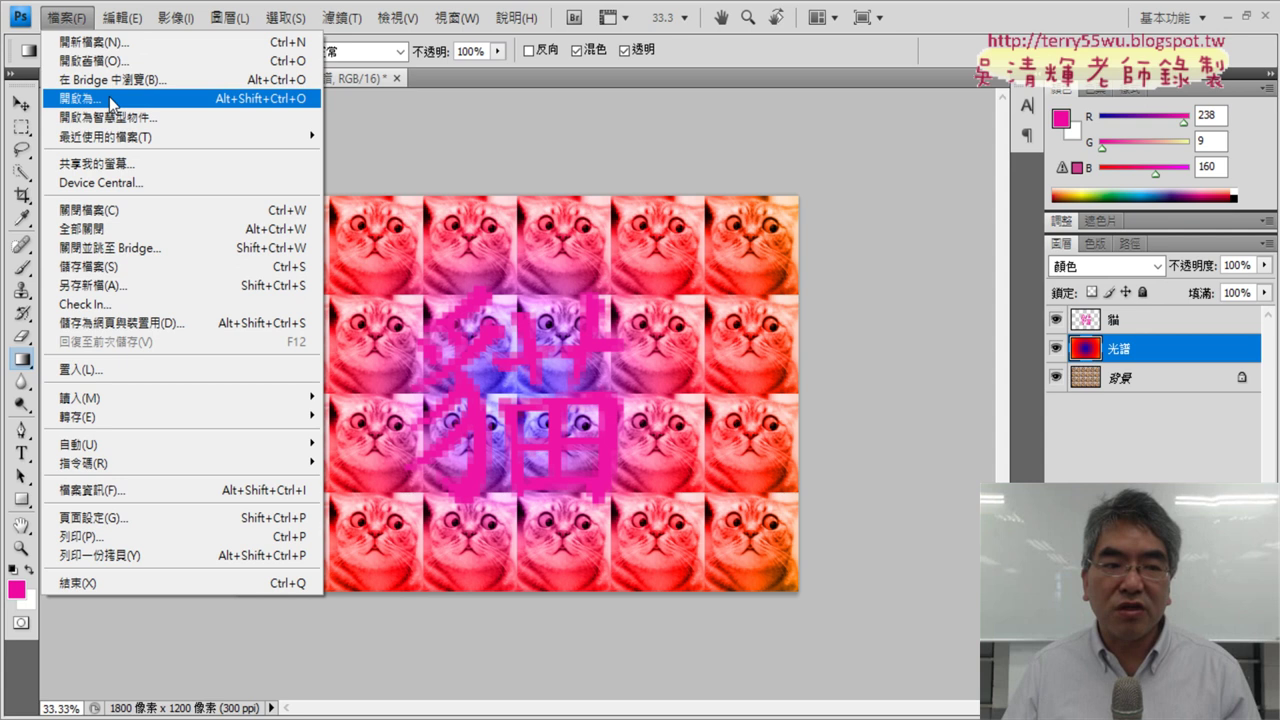
click(112, 288)
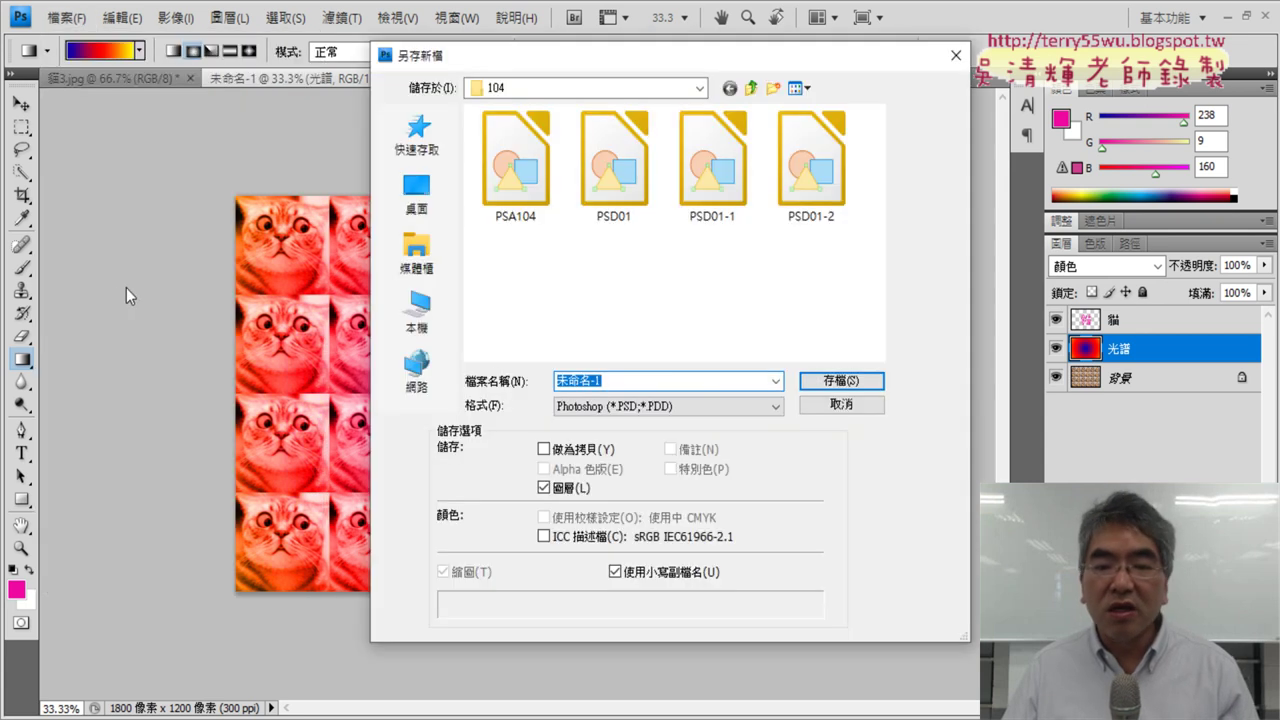
click(660, 406)
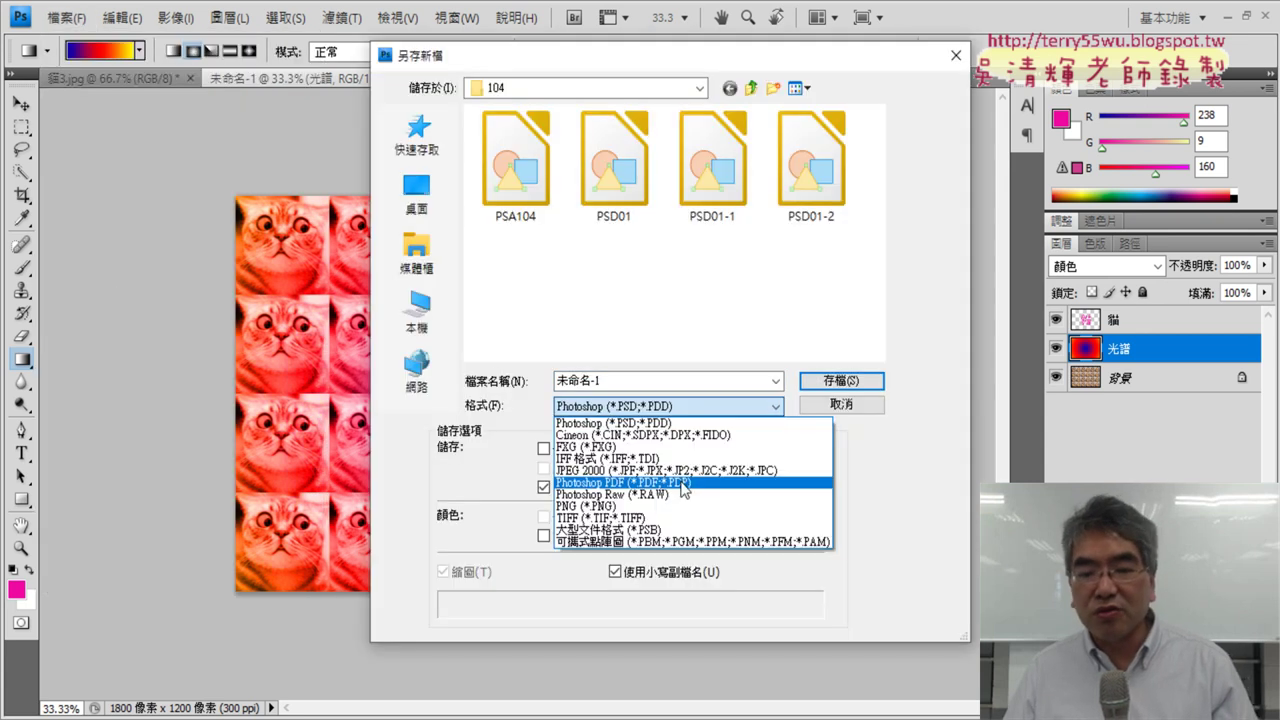
click(686, 470)
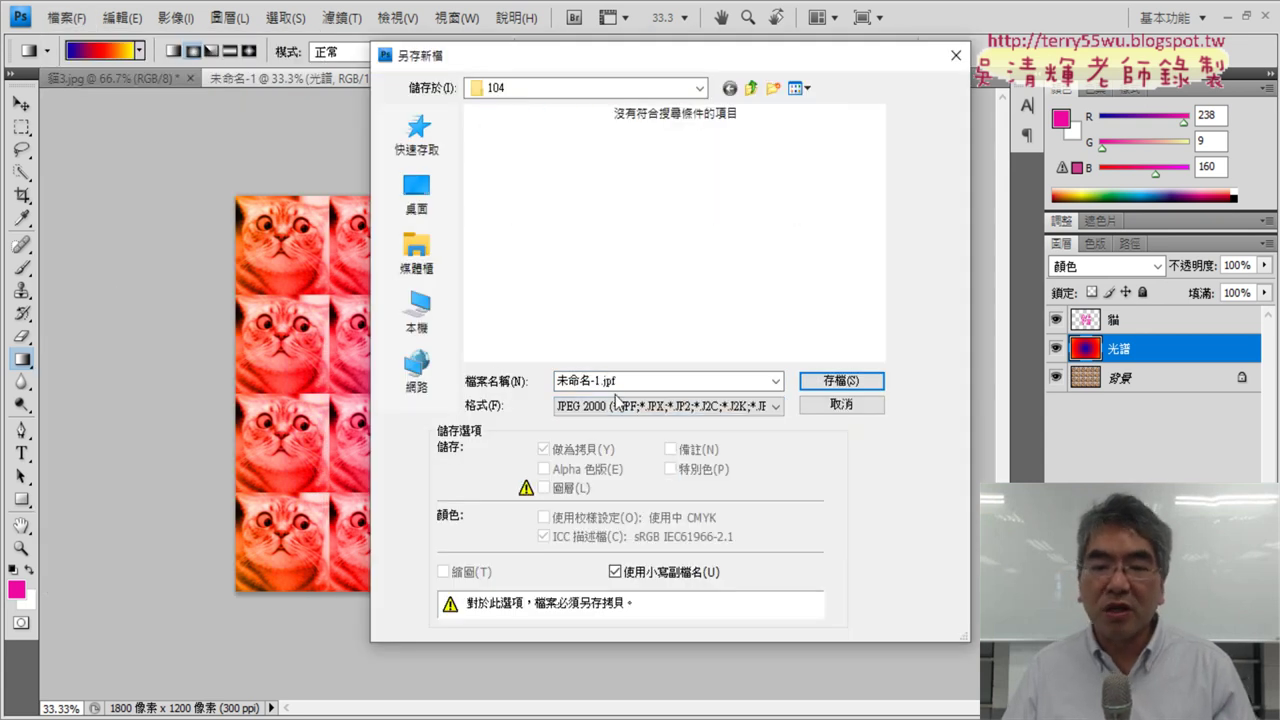
click(616, 405)
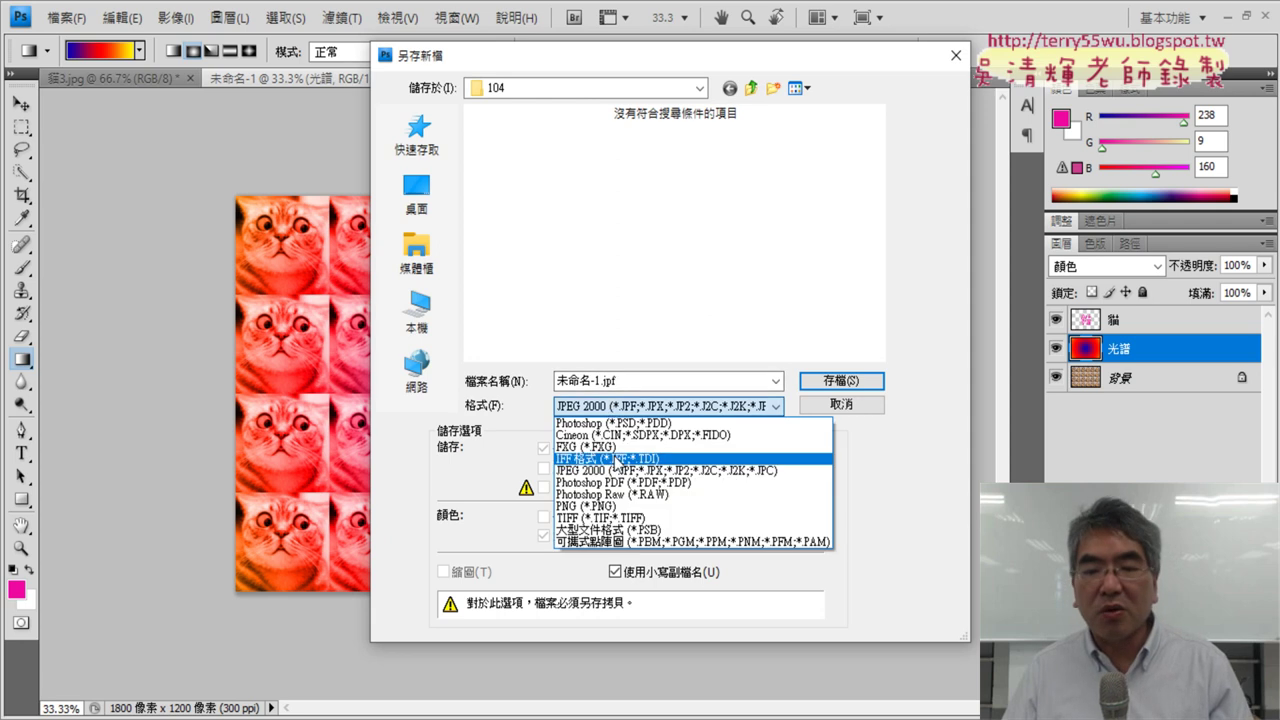
click(614, 460)
click(614, 407)
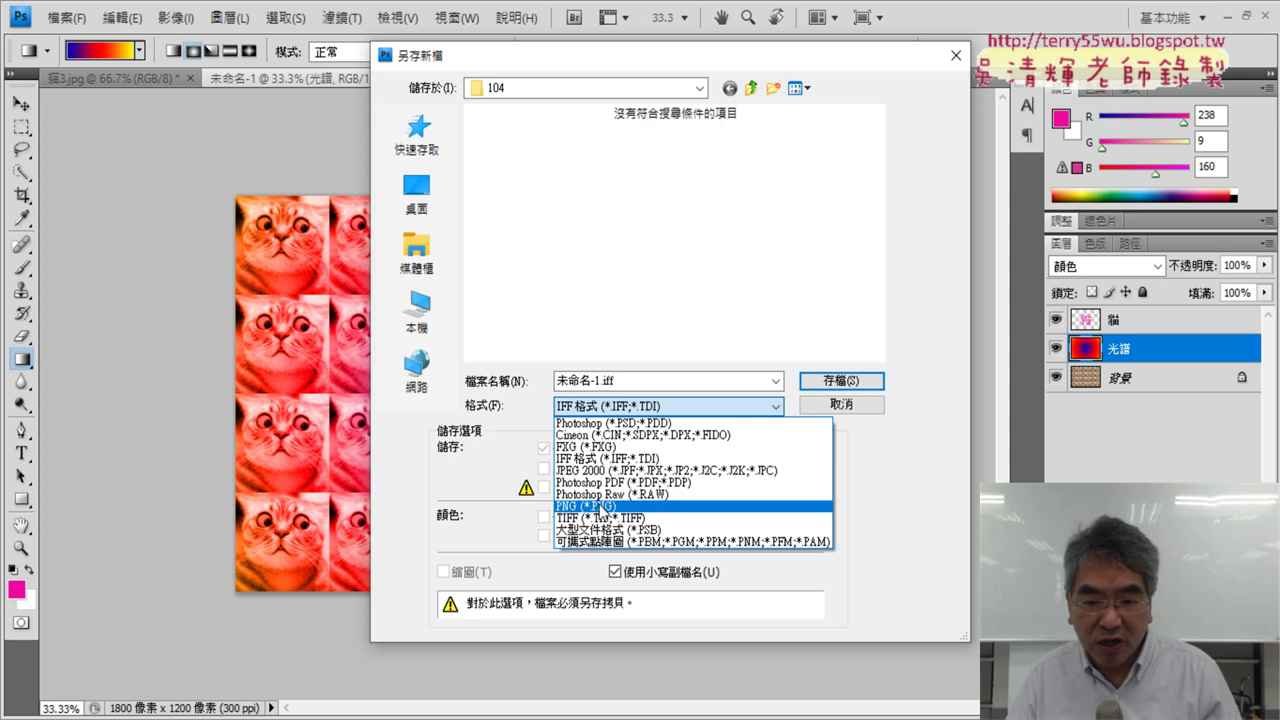
click(601, 506)
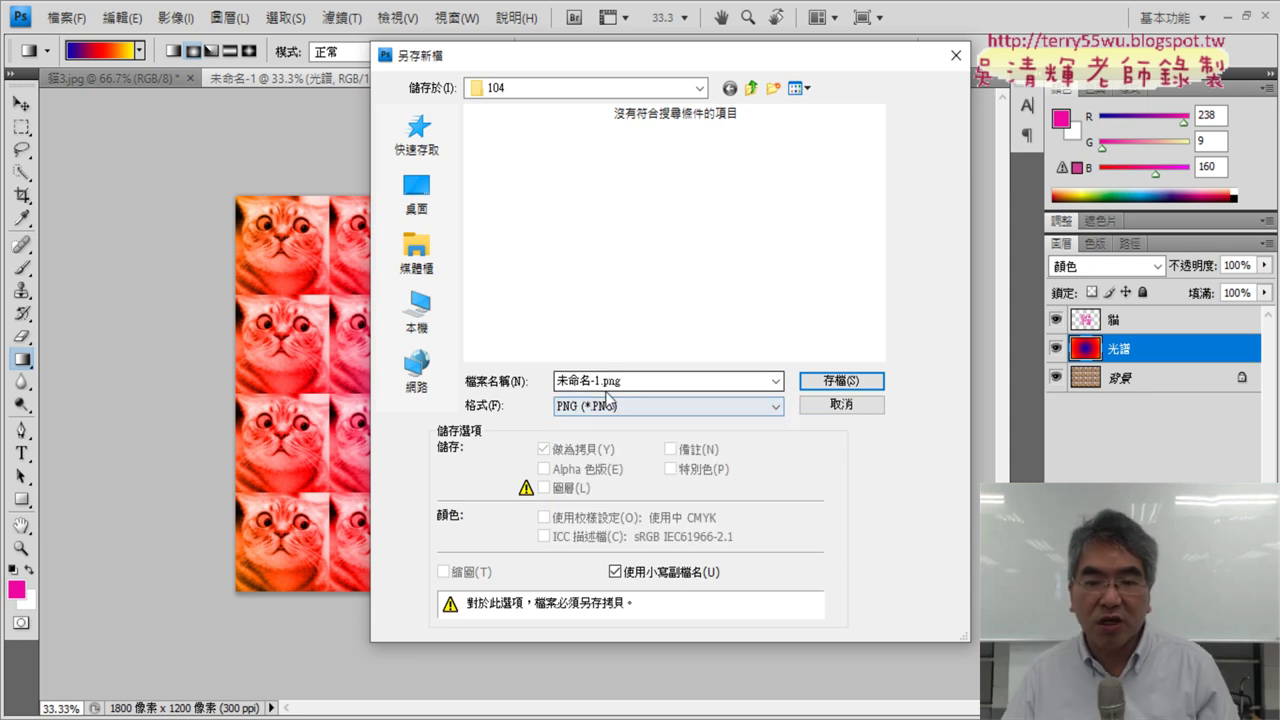